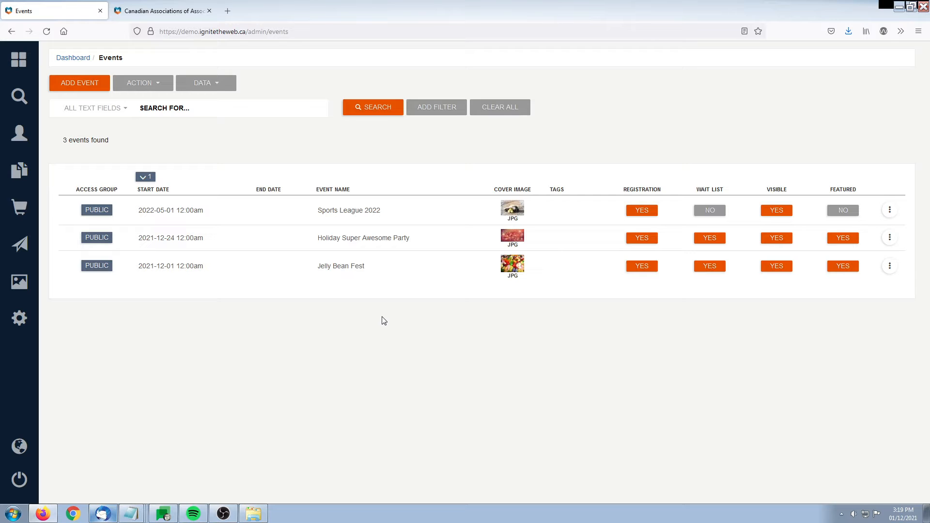
Step: Create a new event with the start date 2021-12-04 and the name "Weekend Paid Event"
{"action": "left_click", "coordinate": [86, 91]}
{"action": "left_click", "coordinate": [99, 159]}
{"action": "left_click", "coordinate": [172, 209]}
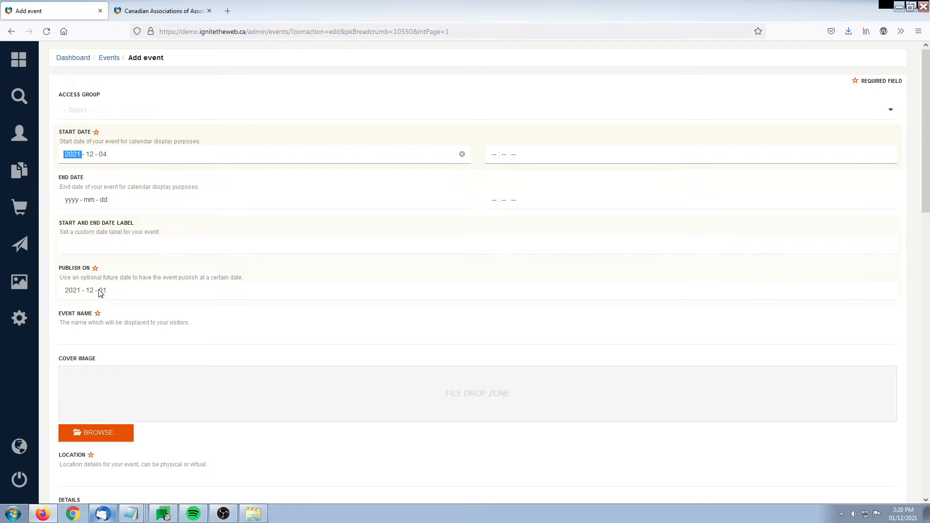
{"action": "left_click", "coordinate": [140, 337]}
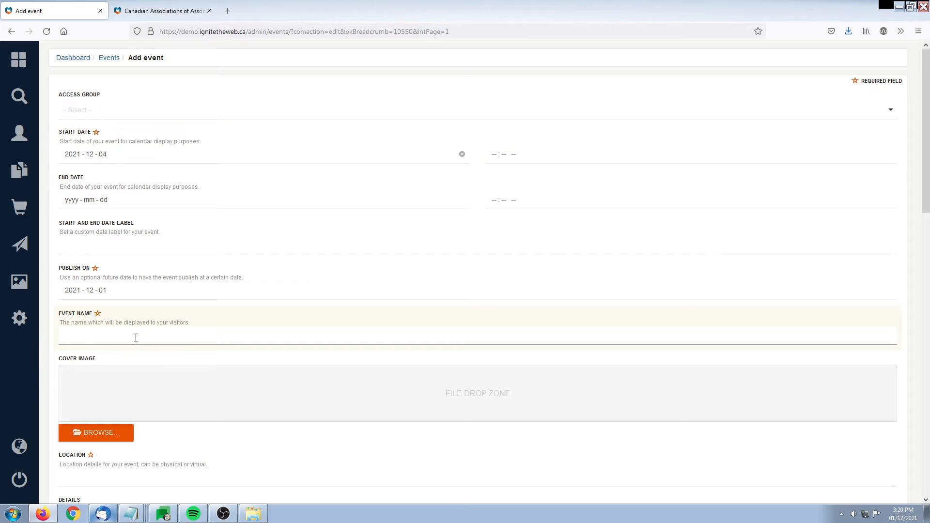
{"action": "type", "text": "Weekend Paid Event"}
Step: Upload art-1851483_1920 from the images folder as the event's cover image and set the location to "Virtual!"
{"action": "left_click_drag", "start_coordinate": [928, 209], "coordinate": [928, 271]}
{"action": "left_click", "coordinate": [95, 273]}
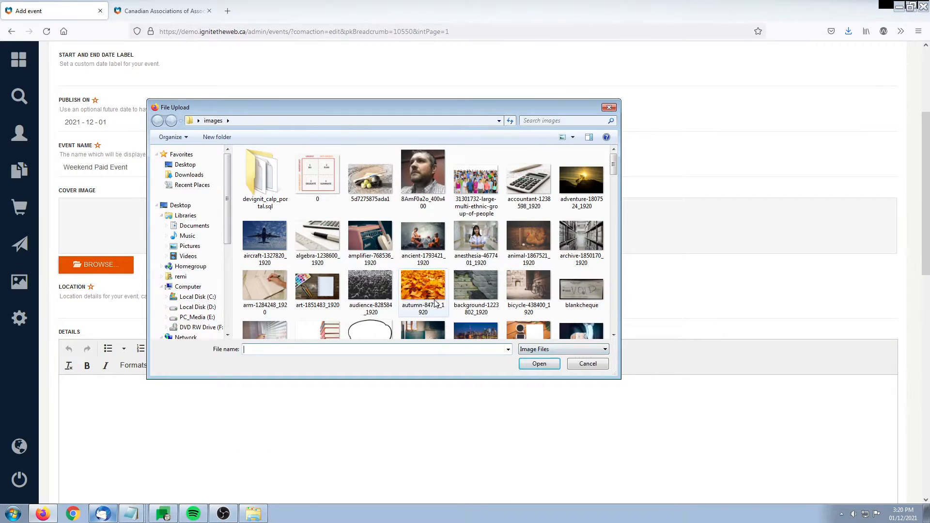
{"action": "double_click", "coordinate": [333, 282]}
{"action": "left_click", "coordinate": [121, 338]}
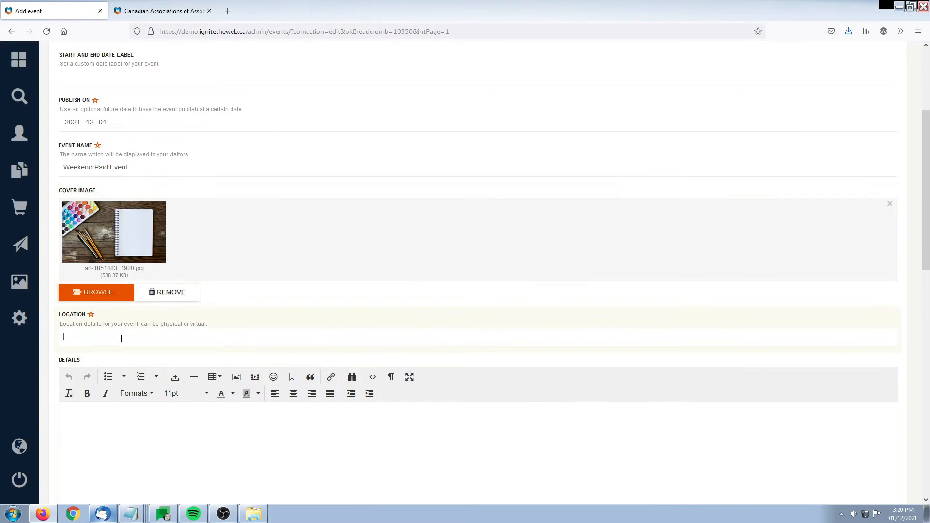
{"action": "type", "text": "vir"}
{"action": "left_click", "coordinate": [83, 357]}
Step: Fill the event details with six paragraphs reading "This is a description."
{"action": "left_click", "coordinate": [163, 440]}
{"action": "scroll", "coordinate": [174, 404], "scroll_direction": "down", "scroll_amount": 3}
{"action": "type", "text": "This"}
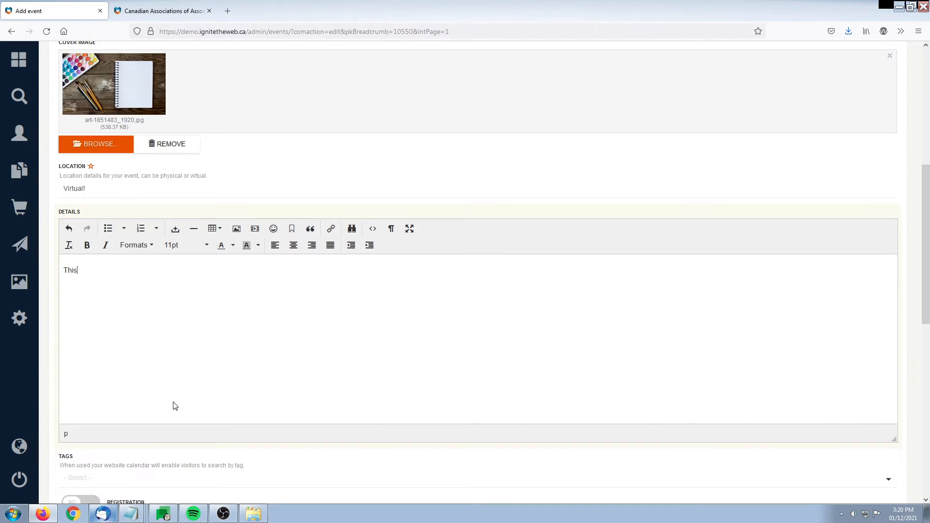
{"action": "type", "text": " is a description."}
{"action": "triple_click", "coordinate": [76, 266]}
{"action": "left_click", "coordinate": [174, 273]}
{"action": "key", "text": "ctrl+v"}
{"action": "key", "text": "ctrl+v"}
{"action": "key", "text": "ctrl+v"}
{"action": "key", "text": "ctrl+v"}
{"action": "key", "text": "ctrl+v"}
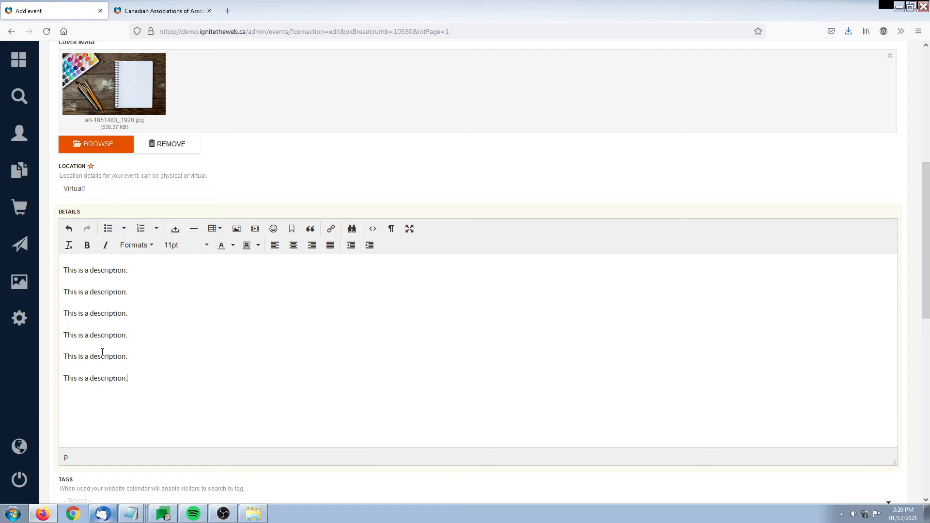
Step: Enable registration for the event with a deadline of 2021-12-03 and a maximum of 10 registrants
{"action": "scroll", "coordinate": [113, 327], "scroll_direction": "down", "scroll_amount": 7}
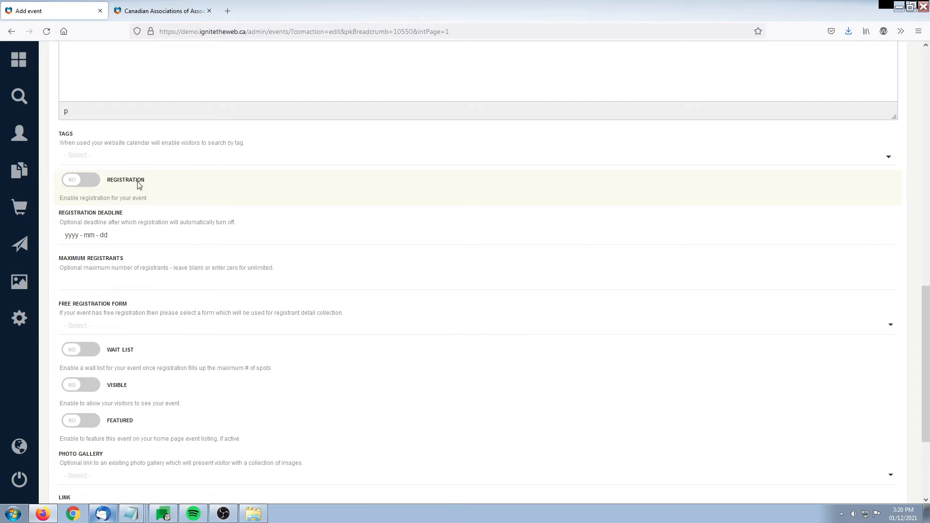
{"action": "left_click", "coordinate": [69, 186]}
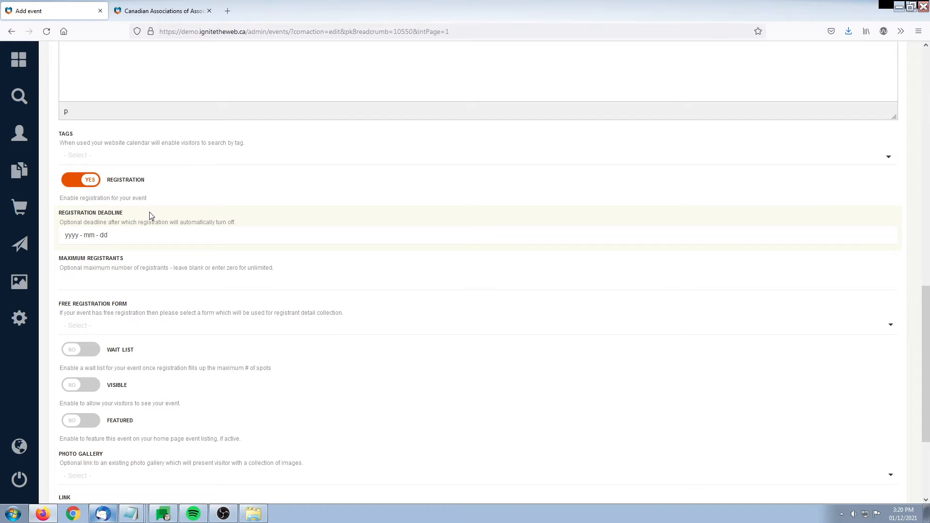
{"action": "left_click", "coordinate": [103, 237]}
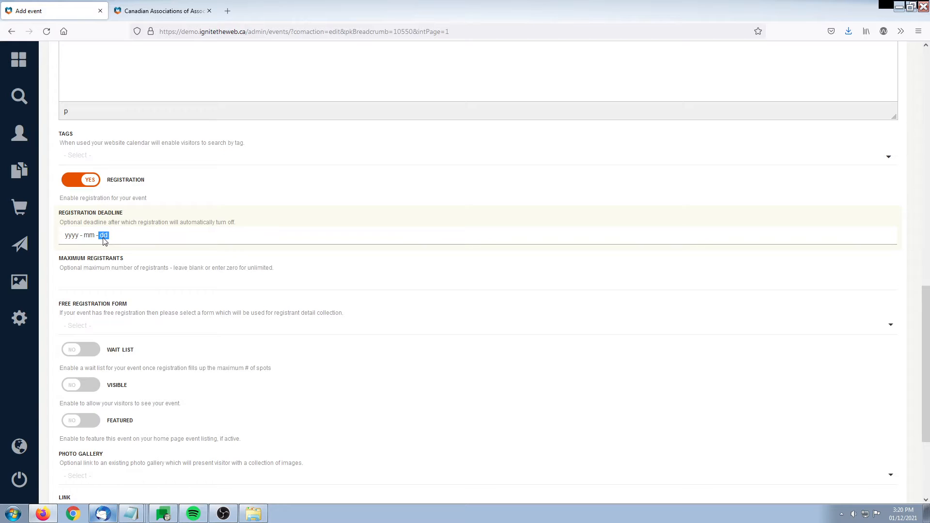
{"action": "left_click", "coordinate": [160, 291]}
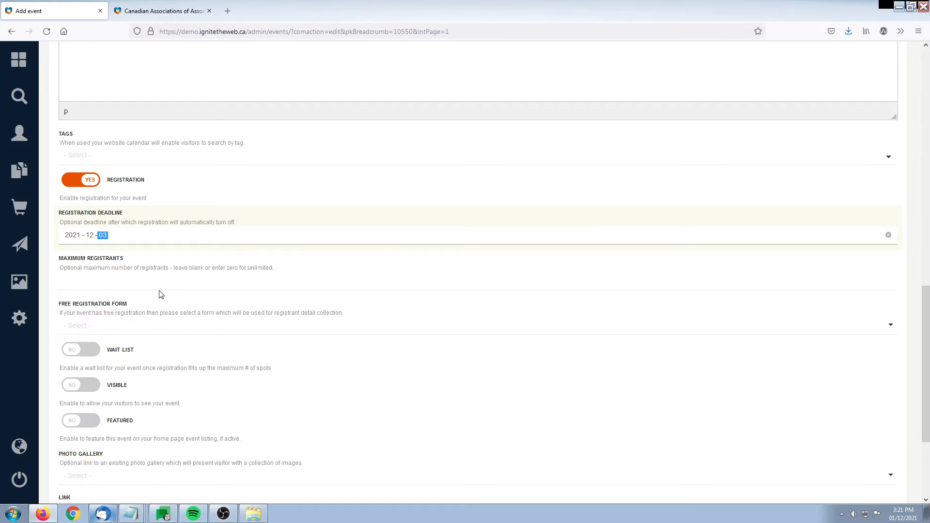
{"action": "left_click", "coordinate": [113, 286]}
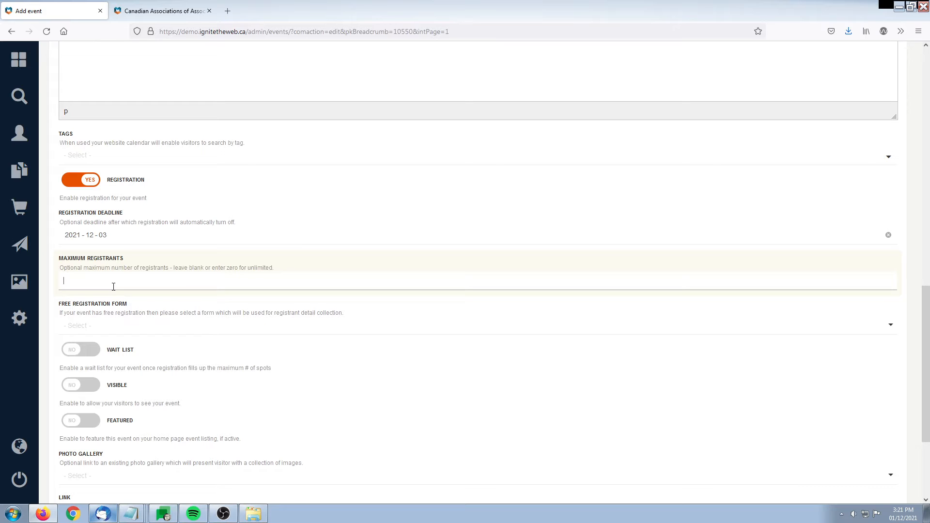
{"action": "type", "text": "10"}
Step: Make the event visible and featured, and submit it
{"action": "scroll", "coordinate": [929, 250], "scroll_direction": "down", "scroll_amount": 3}
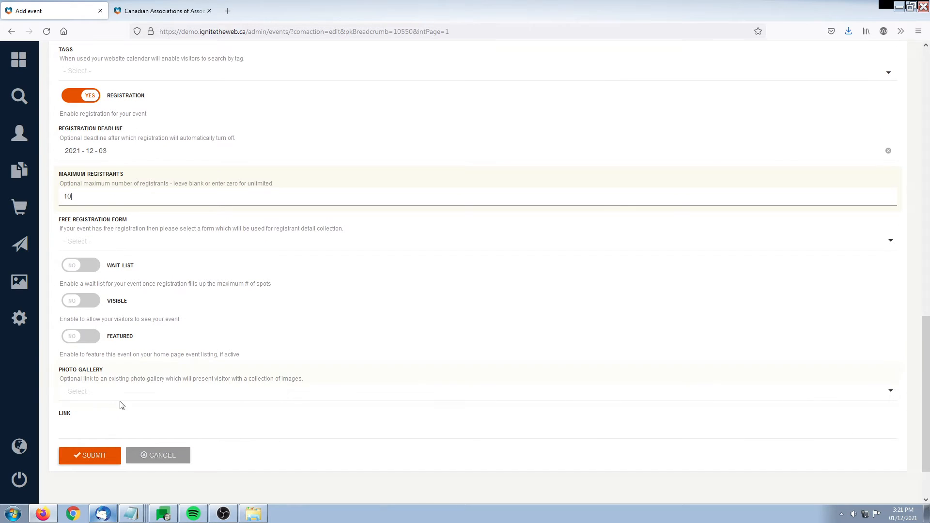
{"action": "left_click", "coordinate": [73, 301]}
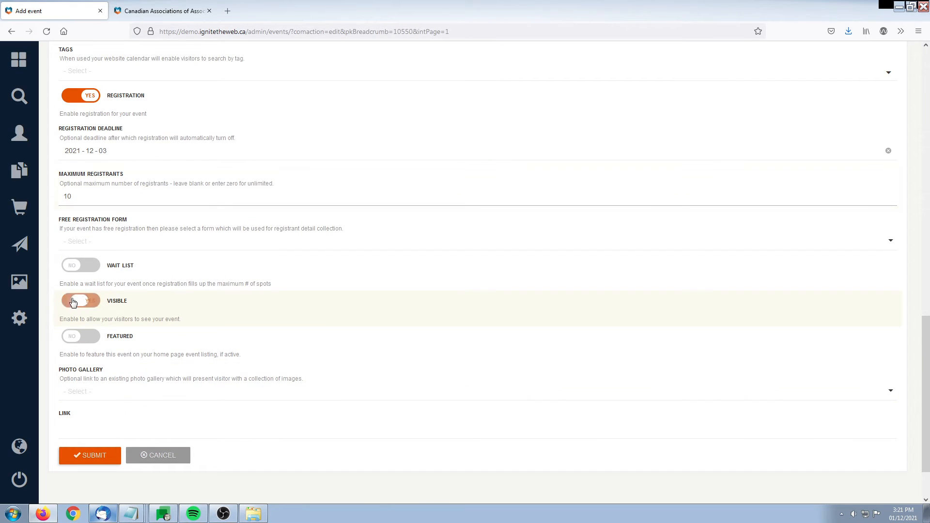
{"action": "left_click", "coordinate": [74, 339]}
{"action": "left_click", "coordinate": [92, 457]}
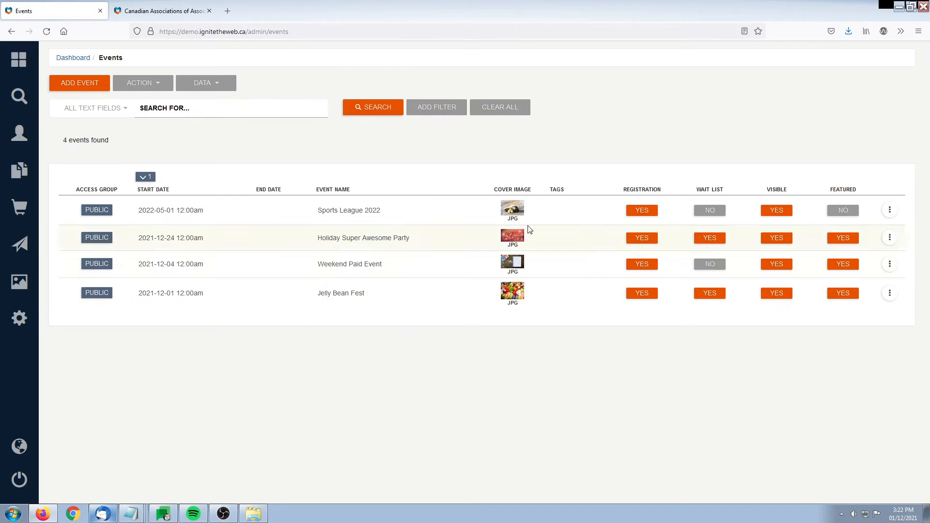
Step: Refresh the public home page and open the Weekend Paid Event's full page to review its content
{"action": "left_click", "coordinate": [160, 10]}
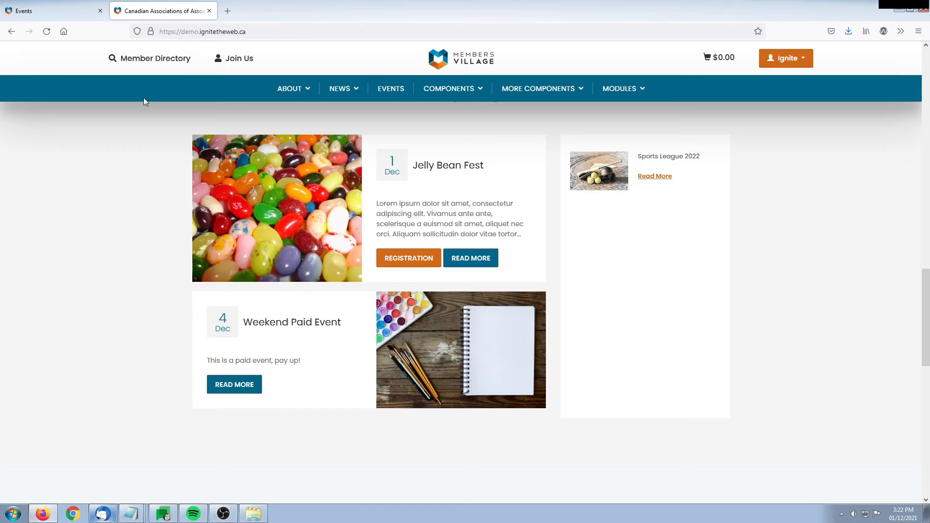
{"action": "key", "text": "F5"}
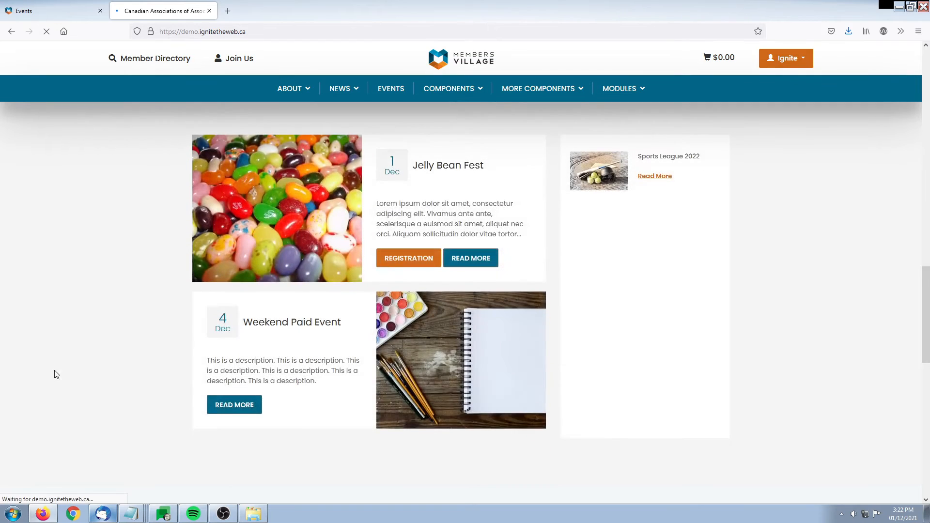
{"action": "left_click_drag", "start_coordinate": [253, 322], "coordinate": [332, 324]}
{"action": "left_click", "coordinate": [318, 323]}
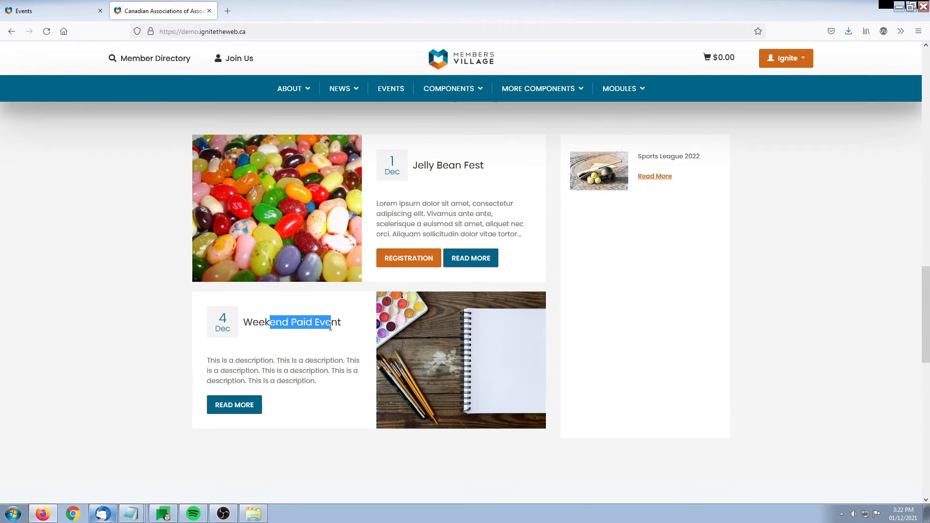
{"action": "left_click", "coordinate": [335, 329]}
{"action": "left_click", "coordinate": [231, 405]}
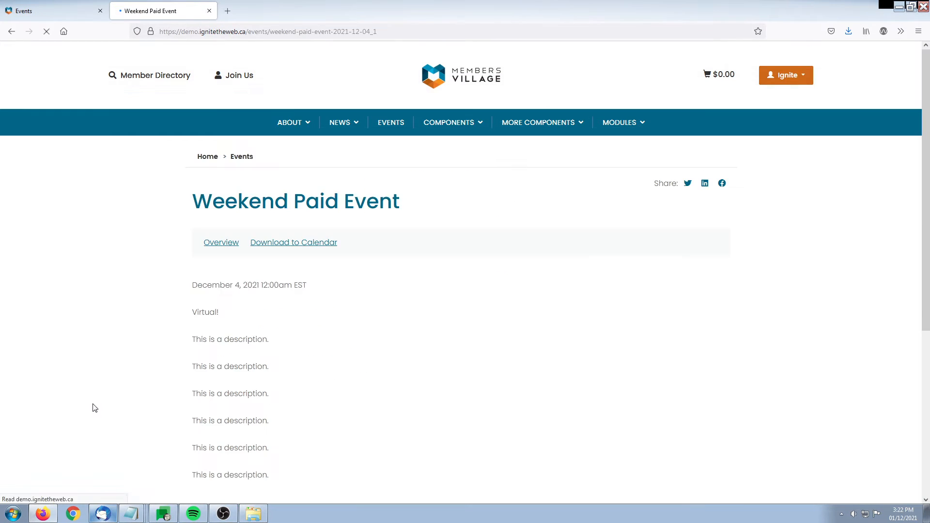
{"action": "scroll", "coordinate": [115, 359], "scroll_direction": "down", "scroll_amount": 3}
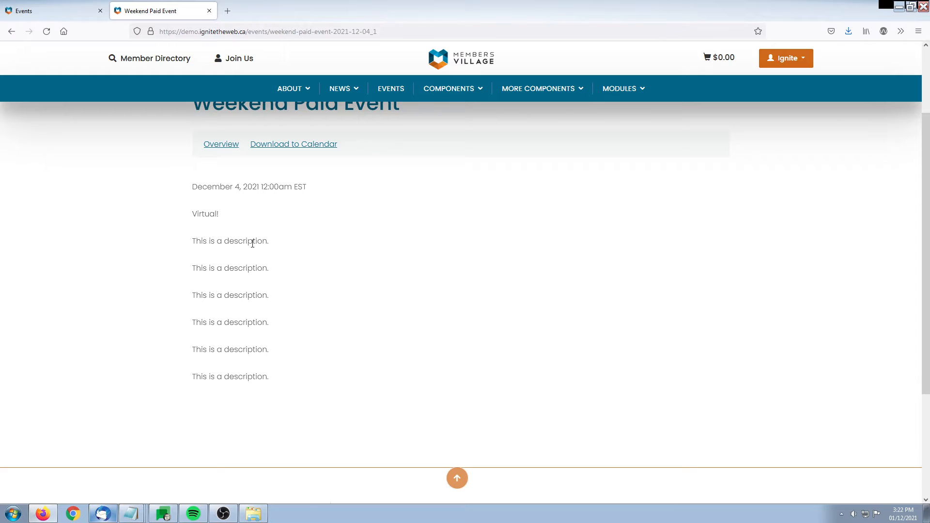
Step: Return to the admin events list and open the related event tickets of Weekend Paid Event
{"action": "left_click", "coordinate": [68, 14]}
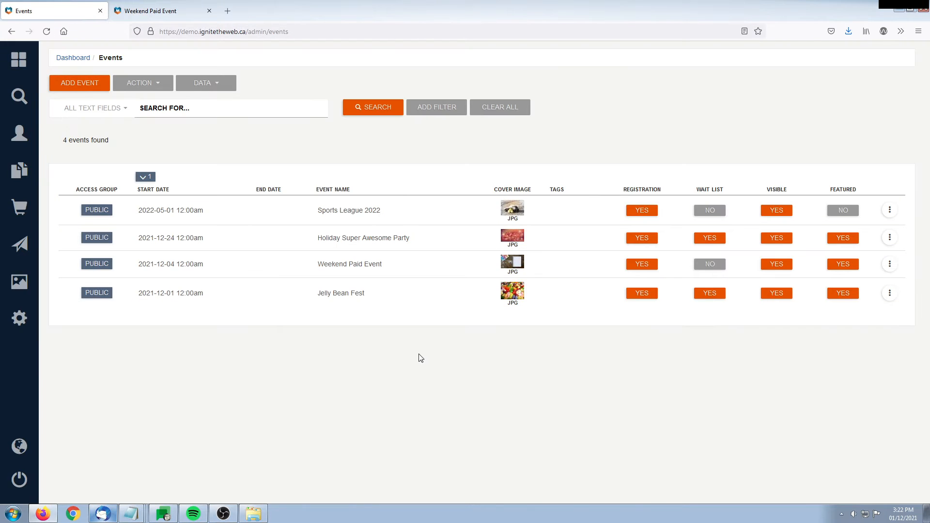
{"action": "left_click_drag", "start_coordinate": [312, 265], "coordinate": [441, 264]}
{"action": "left_click", "coordinate": [440, 264]}
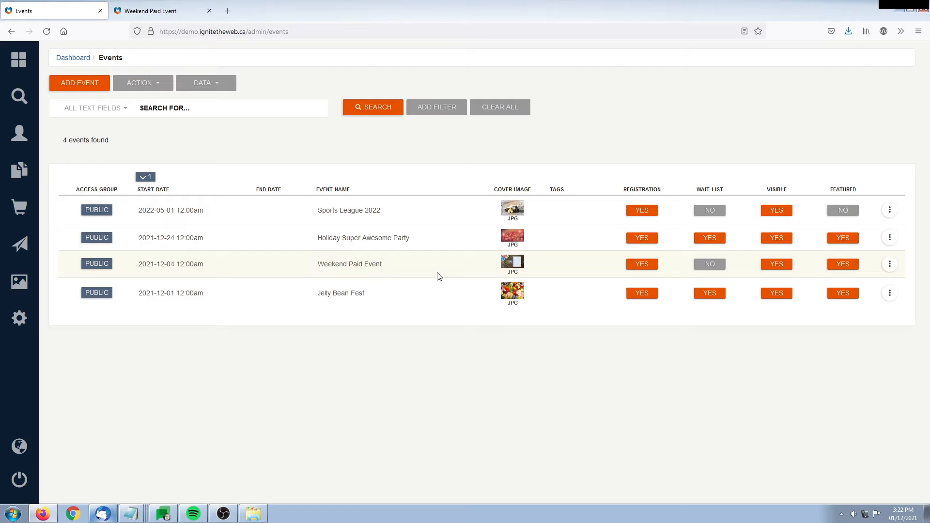
{"action": "left_click", "coordinate": [890, 263]}
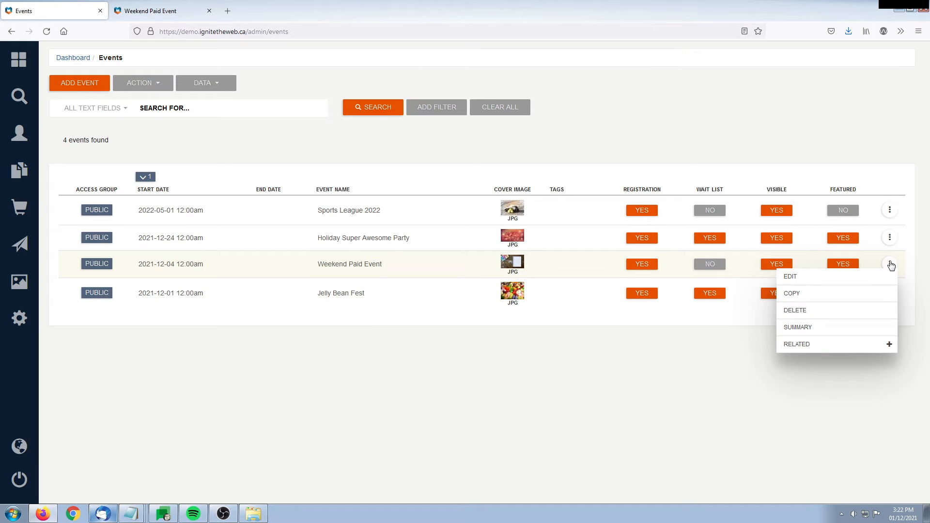
{"action": "left_click", "coordinate": [844, 344]}
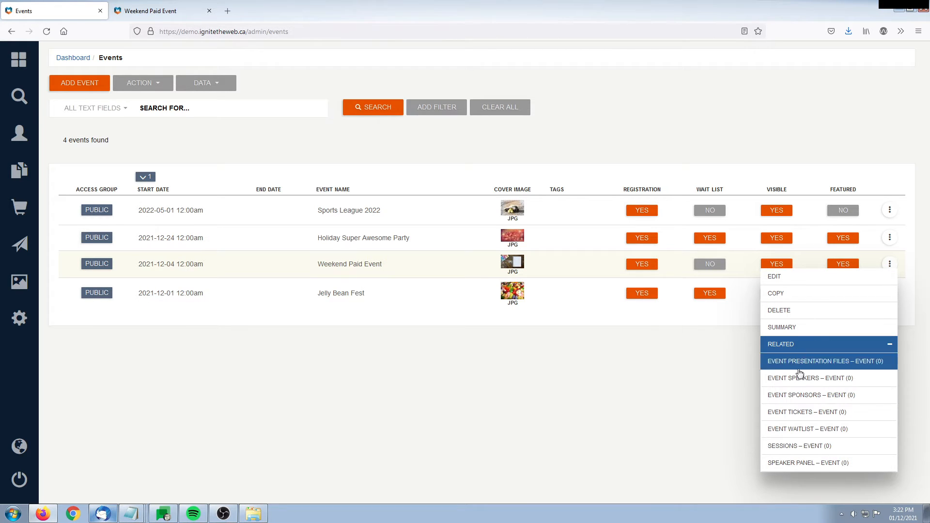
{"action": "left_click", "coordinate": [783, 413]}
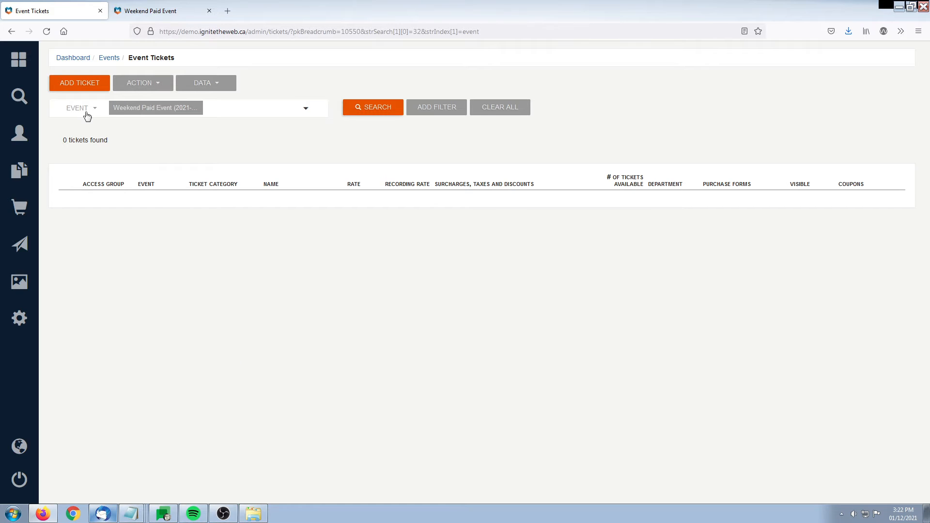
Step: Add a ticket named "Regular" with the summary "Hello world." and a rate of $1
{"action": "left_click", "coordinate": [79, 85]}
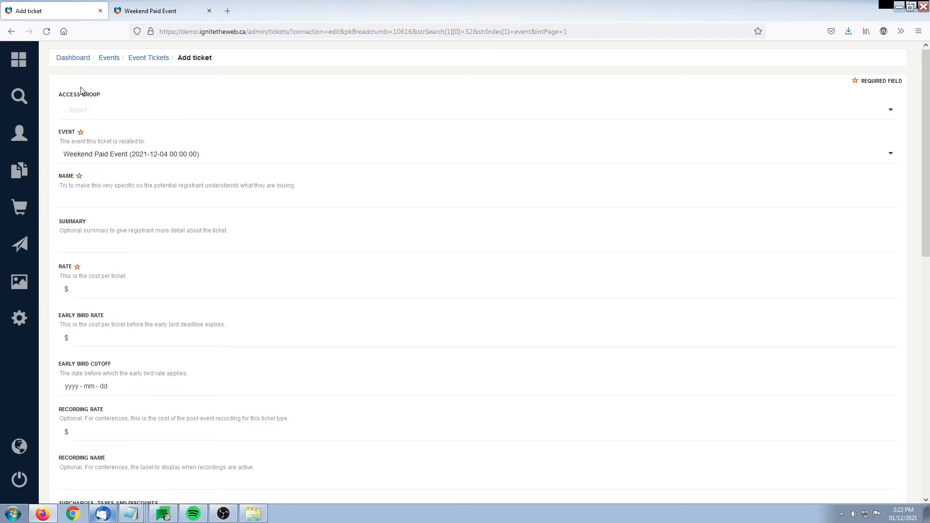
{"action": "left_click", "coordinate": [112, 202]}
{"action": "type", "text": "Regular"}
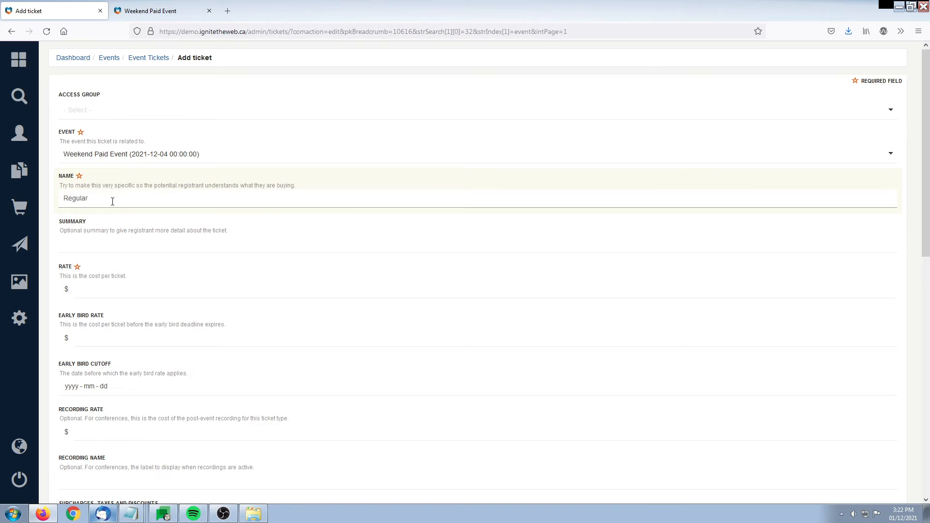
{"action": "left_click", "coordinate": [123, 242]}
{"action": "type", "text": "Hello"}
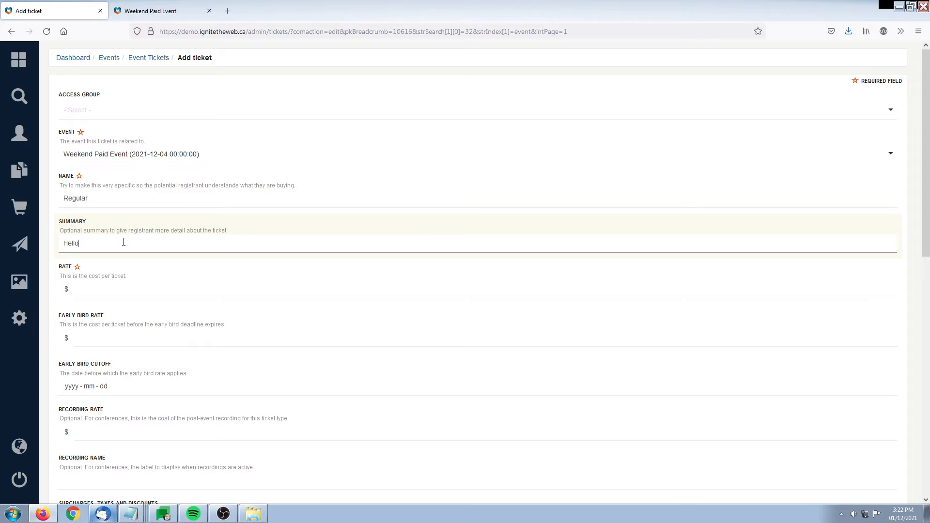
{"action": "type", "text": " world."}
{"action": "left_click", "coordinate": [124, 289]}
{"action": "type", "text": "1"}
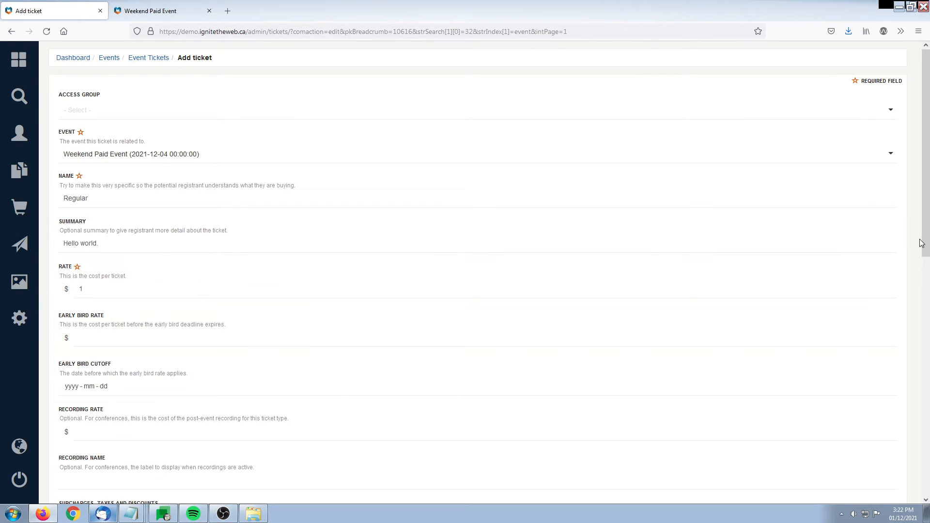
Step: Make the ticket visible, upload accountant-1238598_1920 as its icon, and submit it
{"action": "left_click_drag", "start_coordinate": [923, 251], "coordinate": [928, 446]}
{"action": "left_click", "coordinate": [76, 234]}
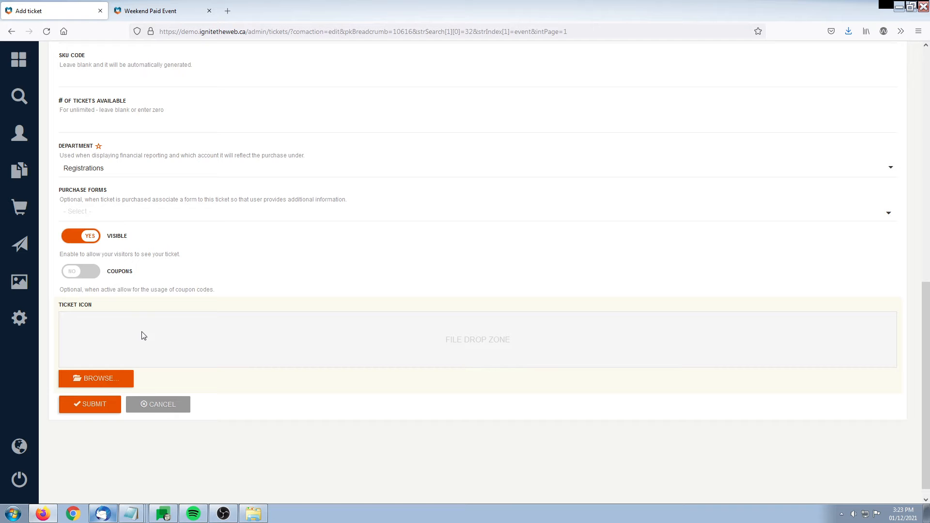
{"action": "left_click", "coordinate": [114, 377]}
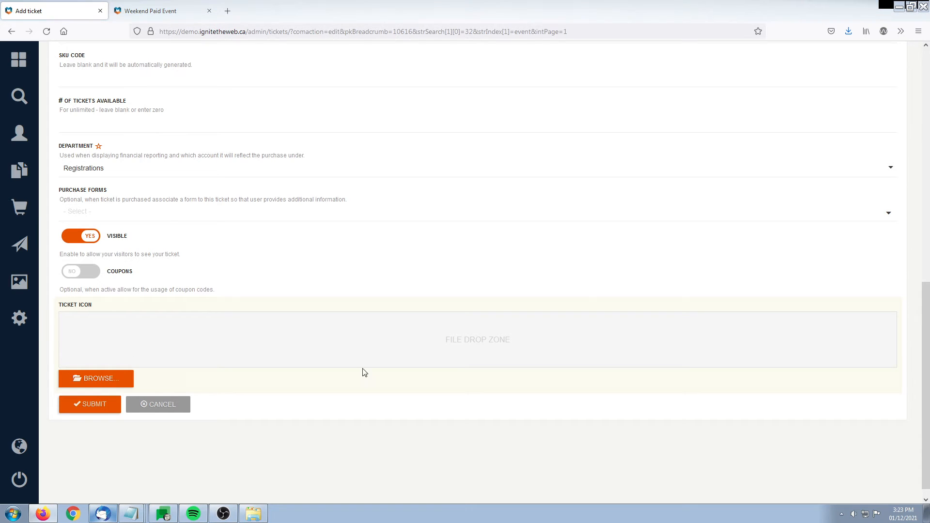
{"action": "left_click", "coordinate": [529, 180]}
{"action": "left_click", "coordinate": [539, 363]}
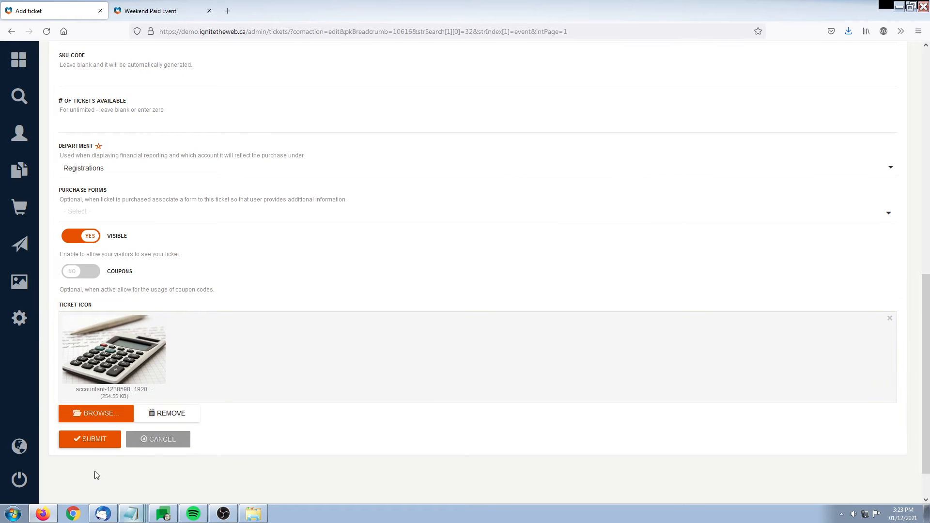
{"action": "left_click", "coordinate": [76, 441]}
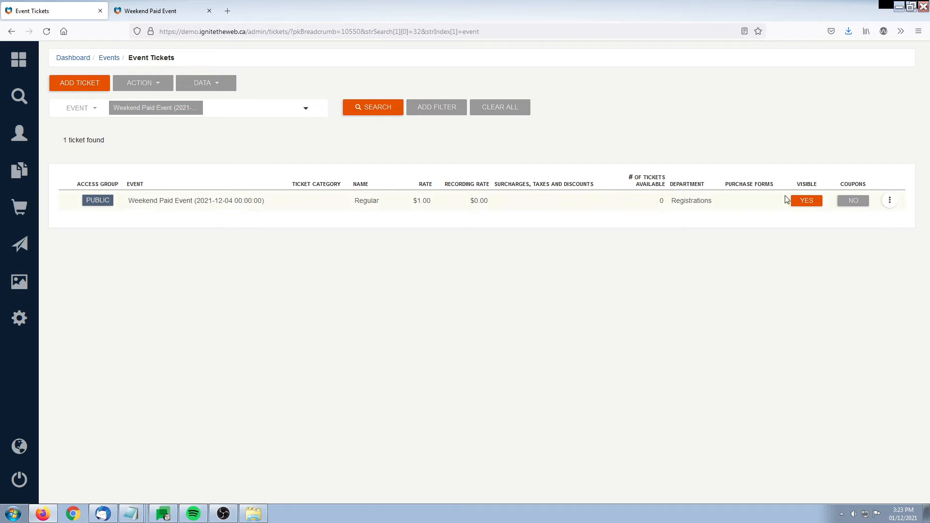
Step: Refresh the public Weekend Paid Event page, add one Regular ticket to the cart, and proceed to checkout
{"action": "key", "text": "F5"}
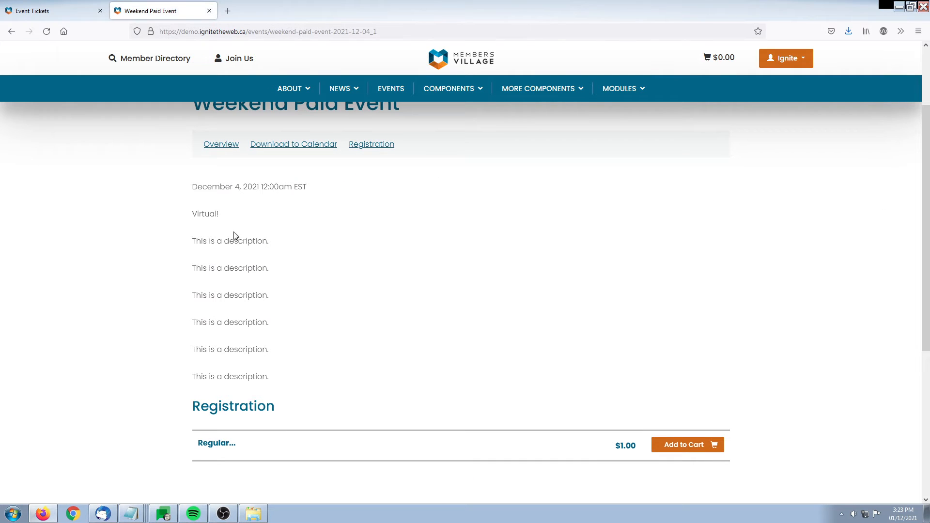
{"action": "mouse_move", "coordinate": [210, 444]}
{"action": "left_click", "coordinate": [678, 445]}
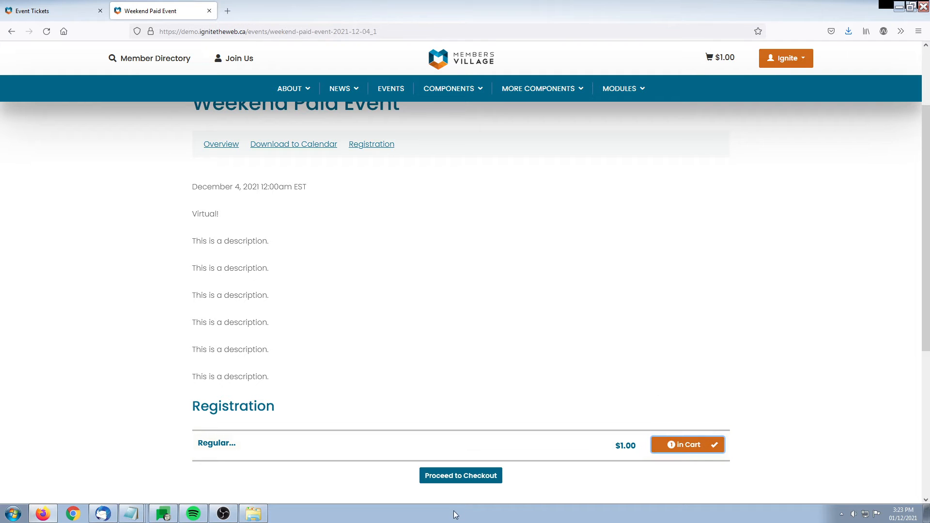
{"action": "left_click", "coordinate": [451, 477]}
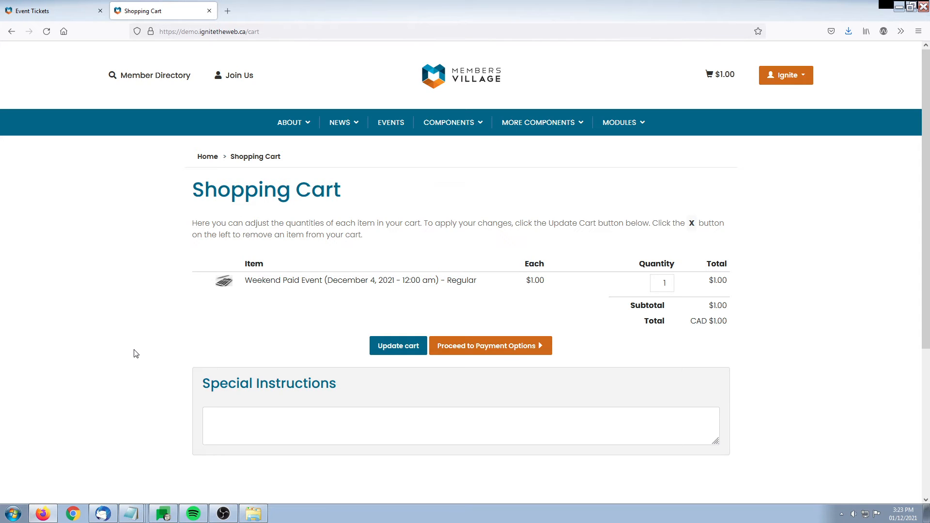
Step: Leave the cart, return to the admin event tickets, copy the Regular ticket and set the copy's access group to Super Administrators
{"action": "left_click", "coordinate": [10, 32]}
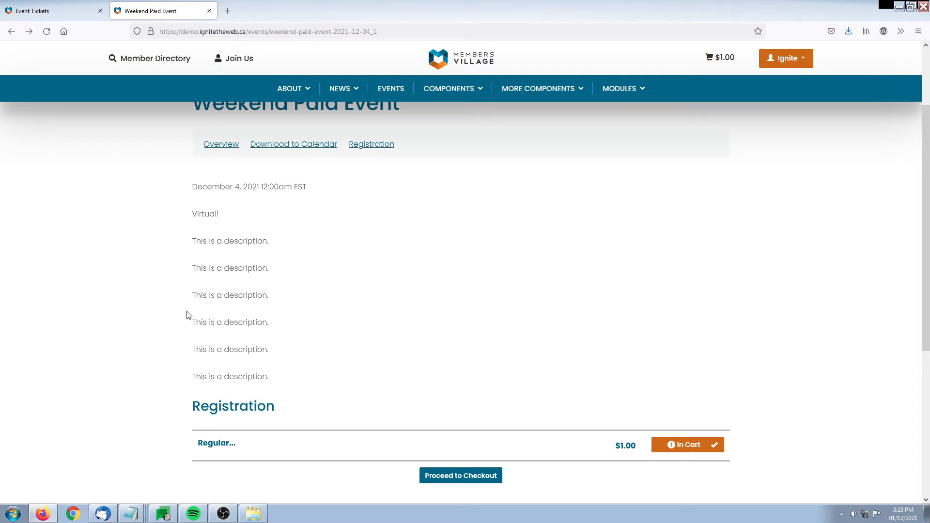
{"action": "left_click", "coordinate": [86, 10]}
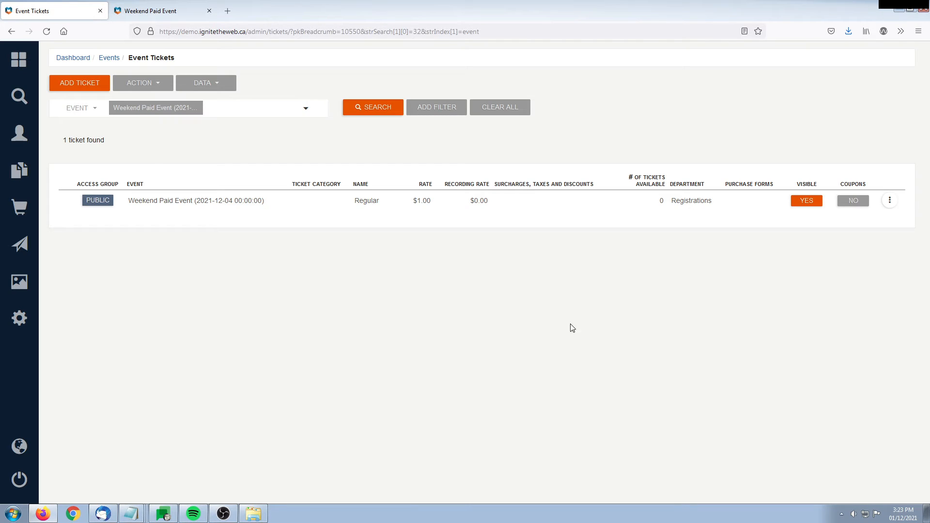
{"action": "left_click", "coordinate": [890, 201]}
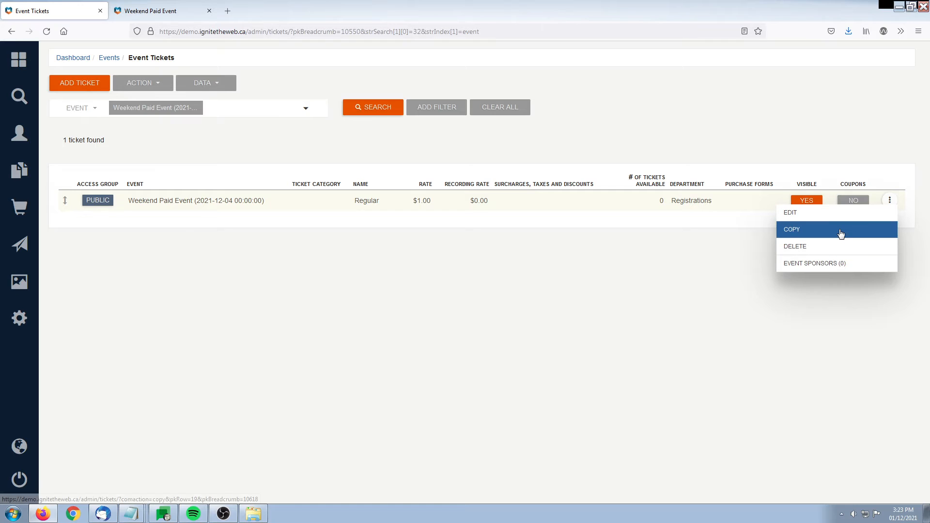
{"action": "left_click", "coordinate": [793, 229]}
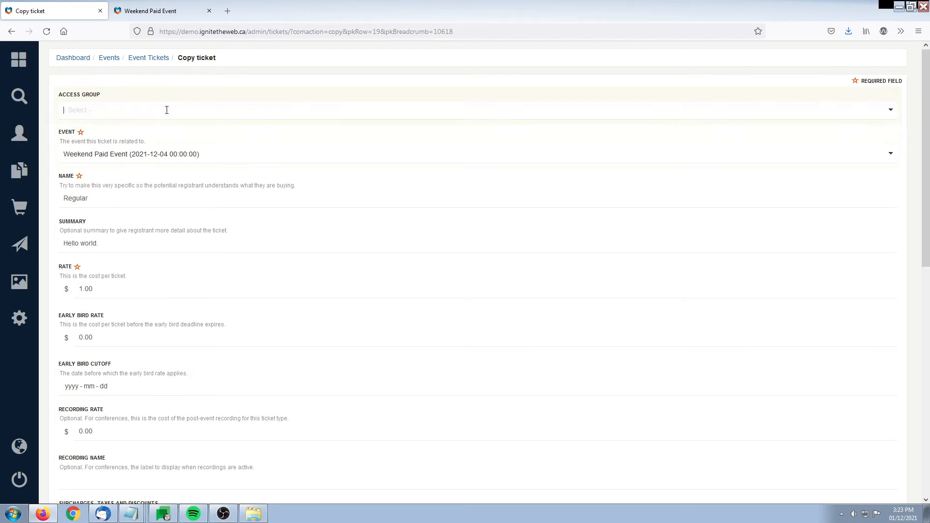
{"action": "left_click", "coordinate": [164, 111]}
{"action": "left_click", "coordinate": [114, 136]}
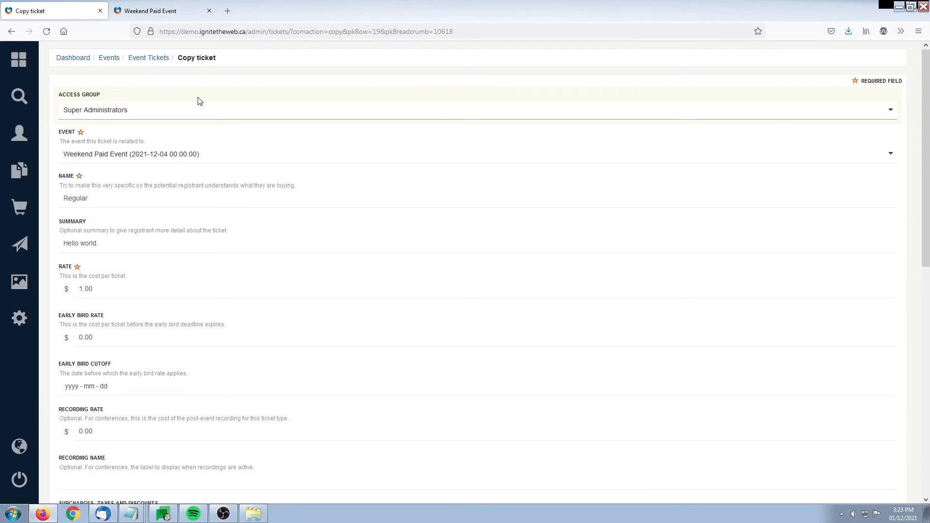
Step: Name the copied ticket "Members Only Option - for cool people!" and set its rate to $.50
{"action": "left_click", "coordinate": [131, 206]}
{"action": "type", "text": "Member"}
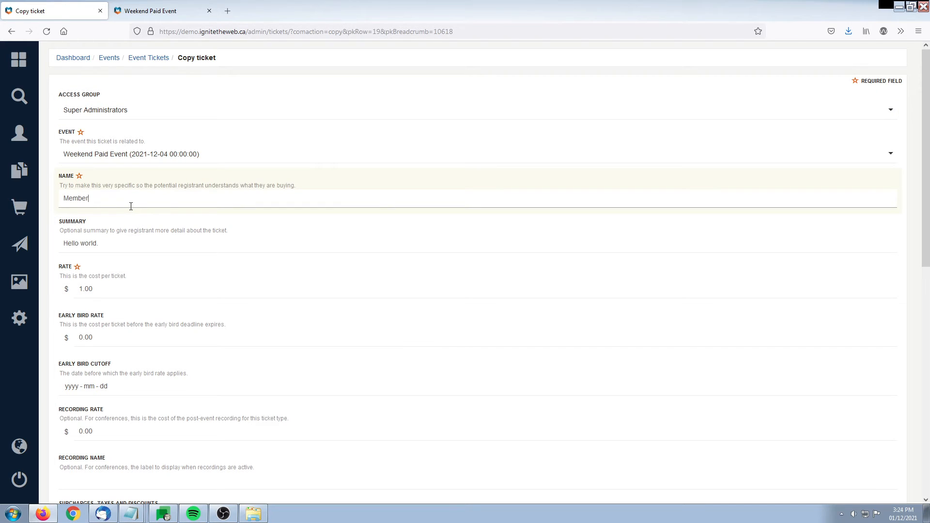
{"action": "type", "text": "s Only Option - for cool people!"}
{"action": "left_click", "coordinate": [129, 288]}
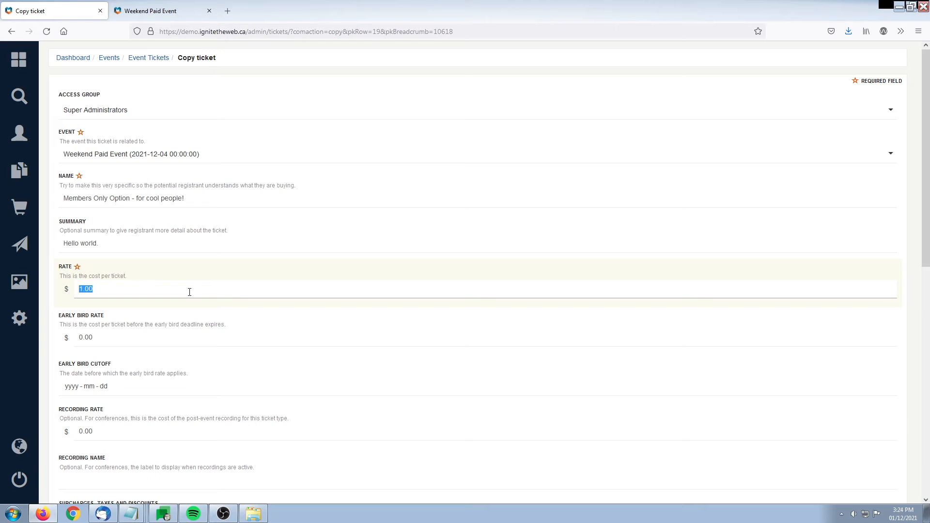
{"action": "type", "text": ".50"}
{"action": "left_click", "coordinate": [722, 199]}
Step: Clear the copied ticket's SKU code and submit the ticket
{"action": "scroll", "coordinate": [707, 201], "scroll_direction": "down", "scroll_amount": 1}
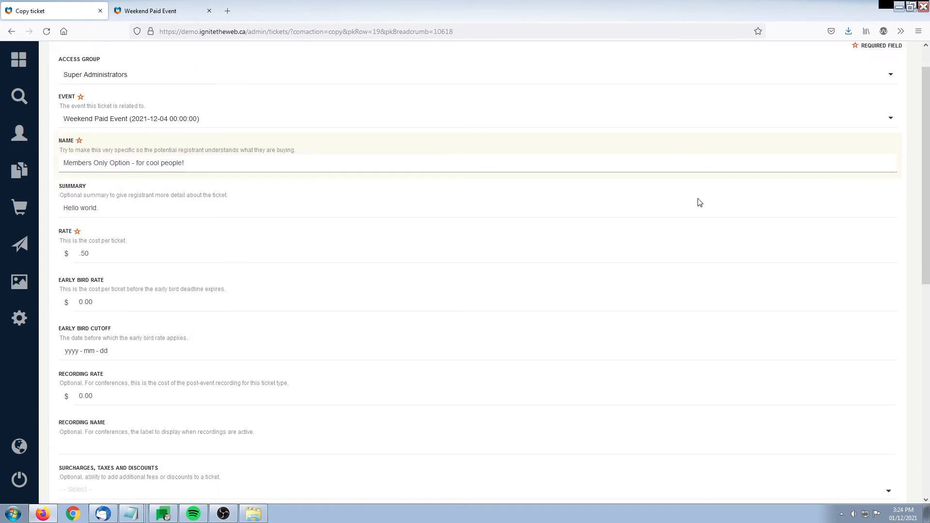
{"action": "scroll", "coordinate": [700, 202], "scroll_direction": "down", "scroll_amount": 6}
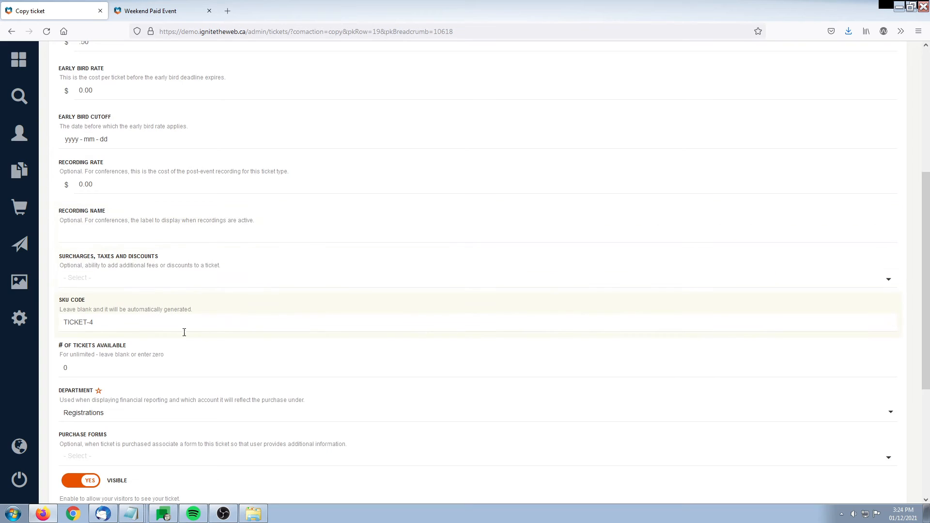
{"action": "left_click", "coordinate": [184, 331]}
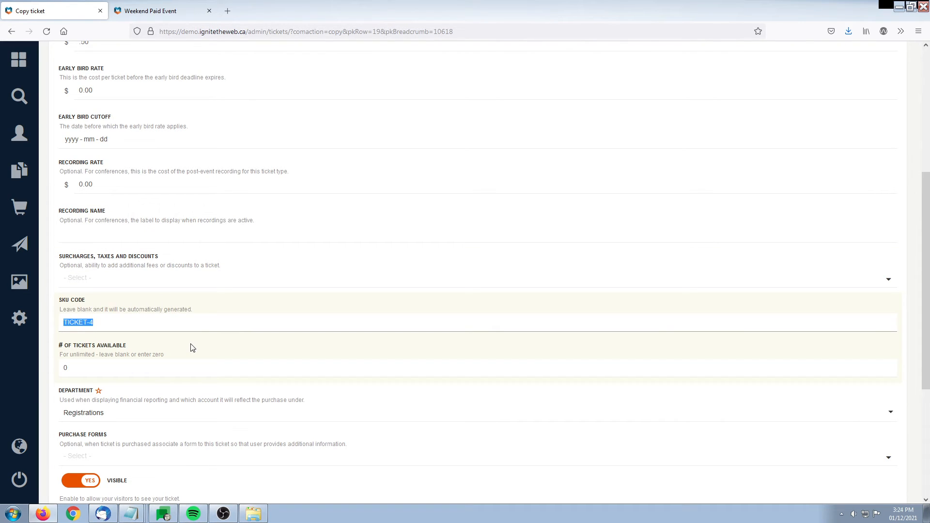
{"action": "key", "text": "BackSpace"}
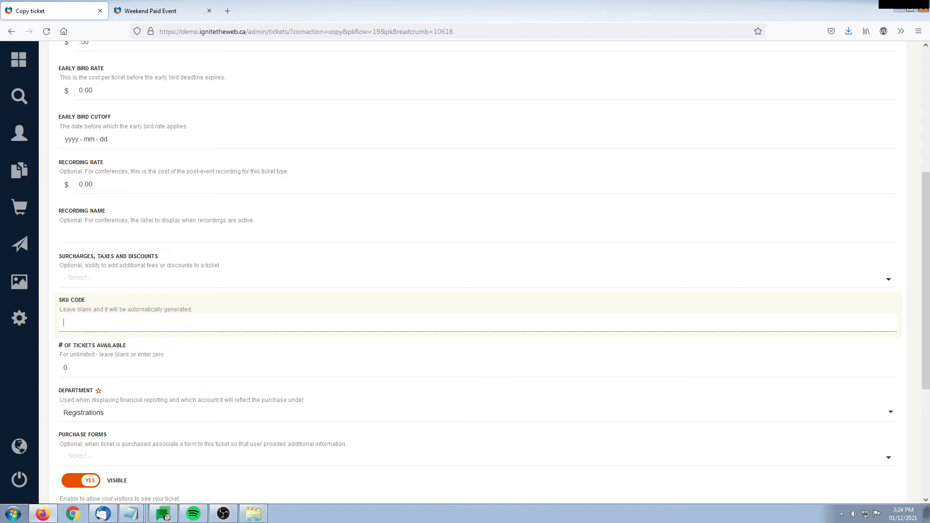
{"action": "left_click_drag", "start_coordinate": [926, 191], "coordinate": [928, 270]}
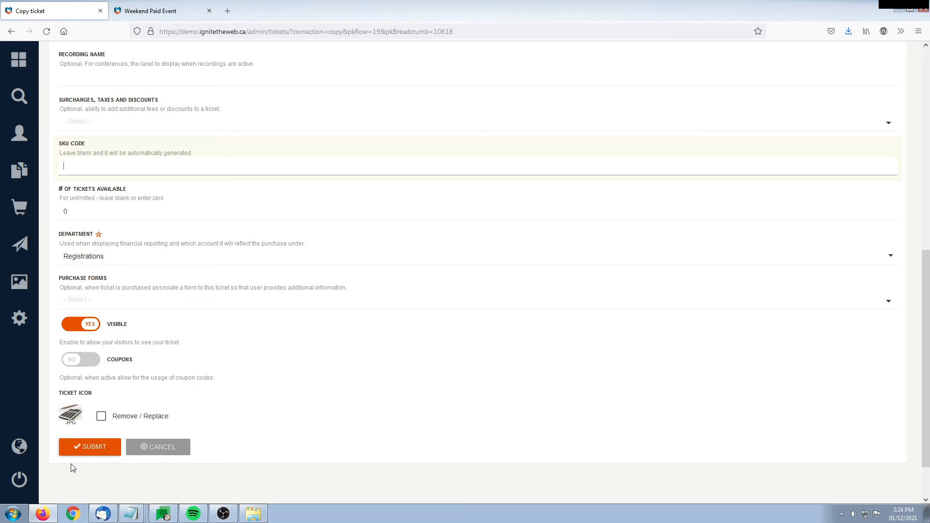
{"action": "left_click", "coordinate": [102, 448]}
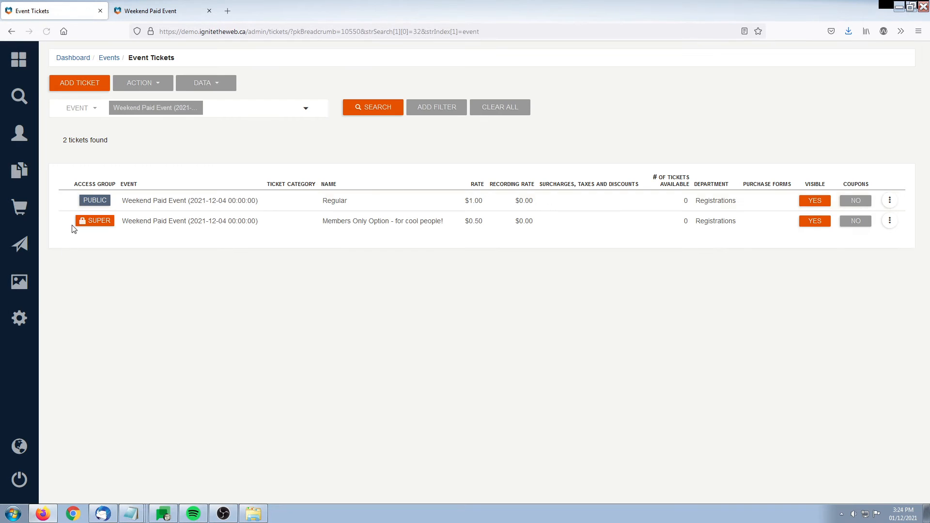
Step: Refresh the public Weekend Paid Event page and check the ticket options under Registration while signed in
{"action": "left_click", "coordinate": [134, 7]}
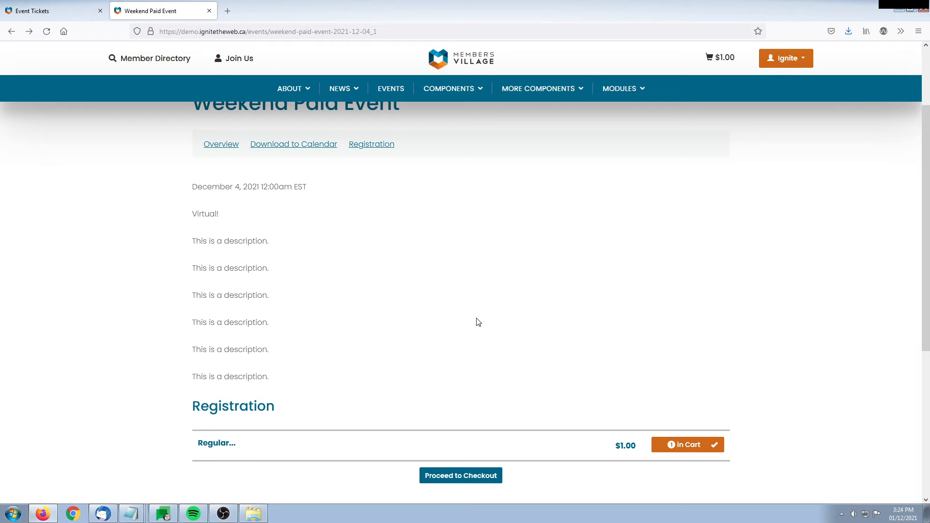
{"action": "key", "text": "F5"}
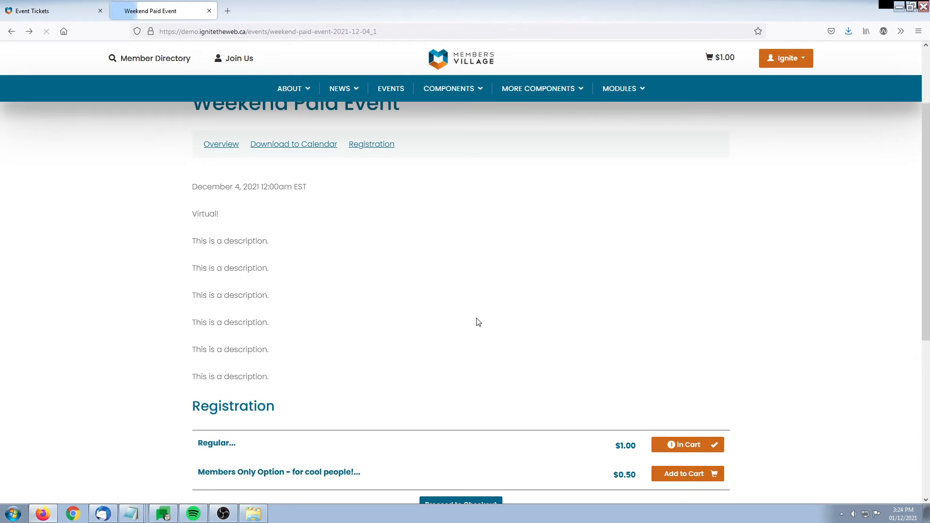
{"action": "scroll", "coordinate": [483, 297], "scroll_direction": "down", "scroll_amount": 3}
{"action": "mouse_move", "coordinate": [222, 328]}
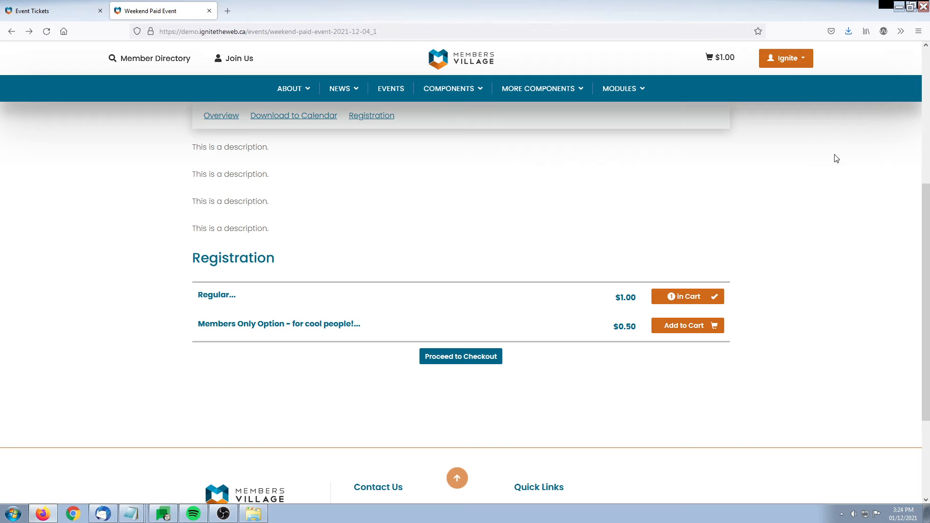
Step: Sign out of the public site, reopen Weekend Paid Event from the events page and check its registration options
{"action": "left_click", "coordinate": [808, 60]}
{"action": "left_click", "coordinate": [787, 167]}
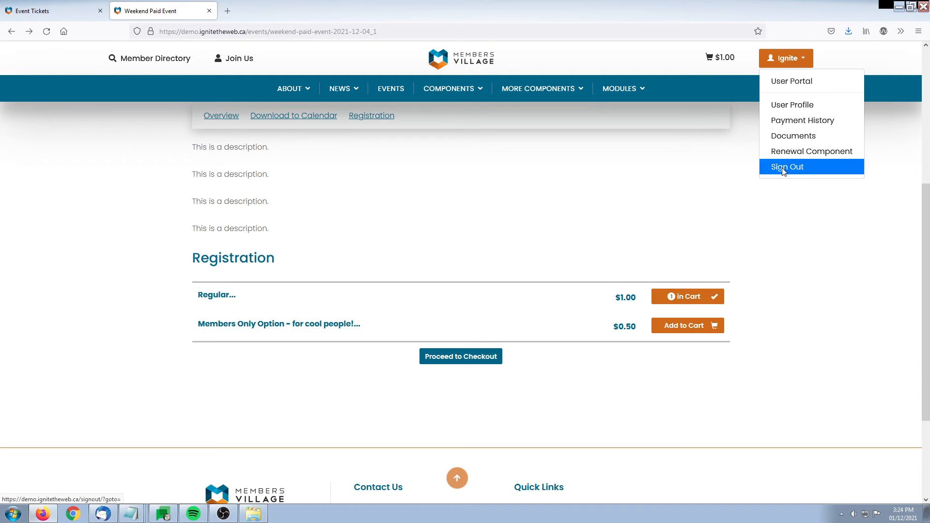
{"action": "left_click", "coordinate": [392, 123]}
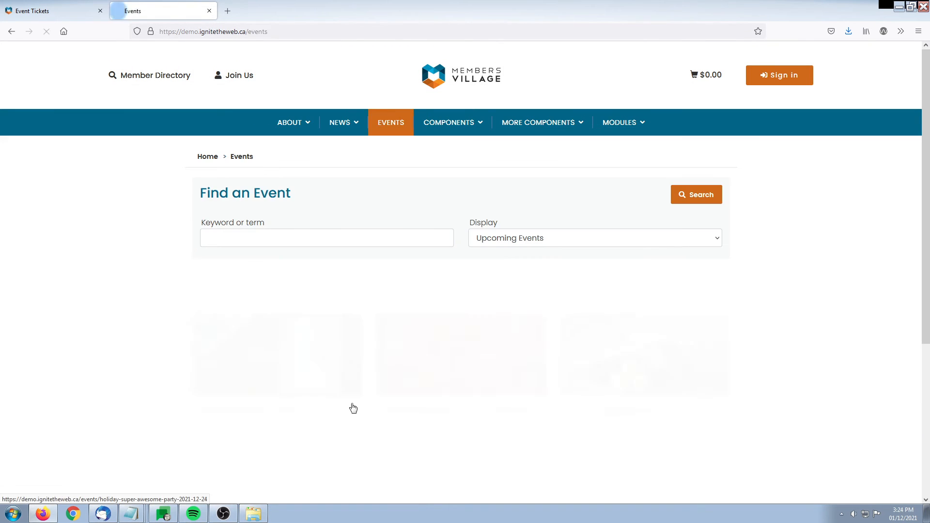
{"action": "left_click", "coordinate": [215, 364]}
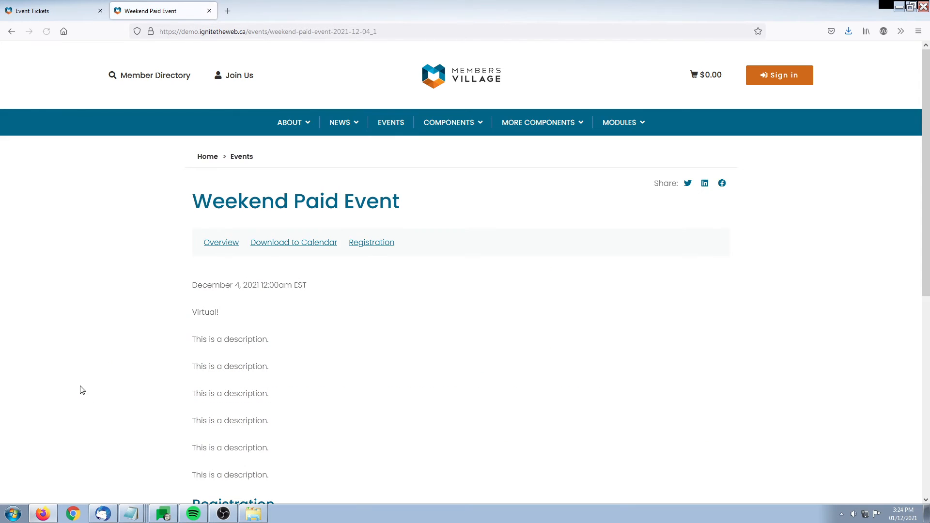
{"action": "scroll", "coordinate": [121, 325], "scroll_direction": "down", "scroll_amount": 5}
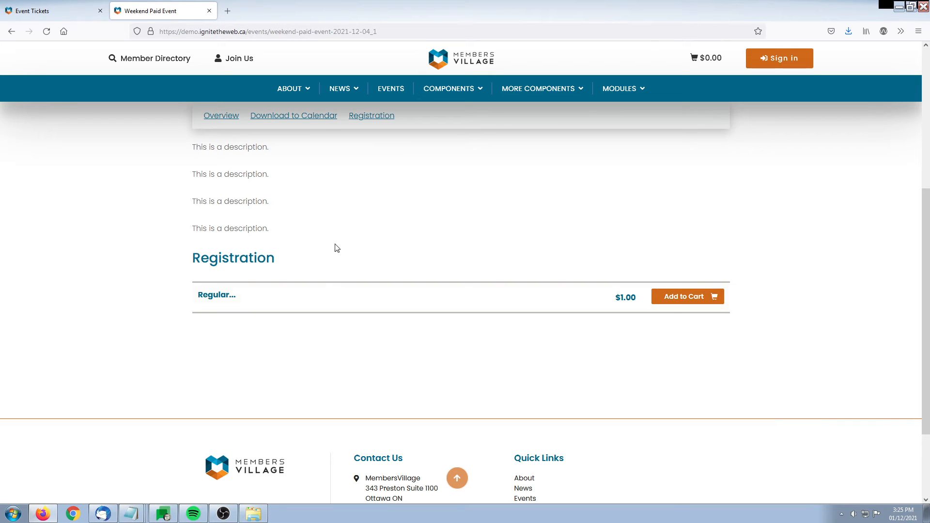
Step: Create a form in the admin titled "2021 Paid Form" with a new submission table and the Paid Event Registration template
{"action": "left_click", "coordinate": [48, 10]}
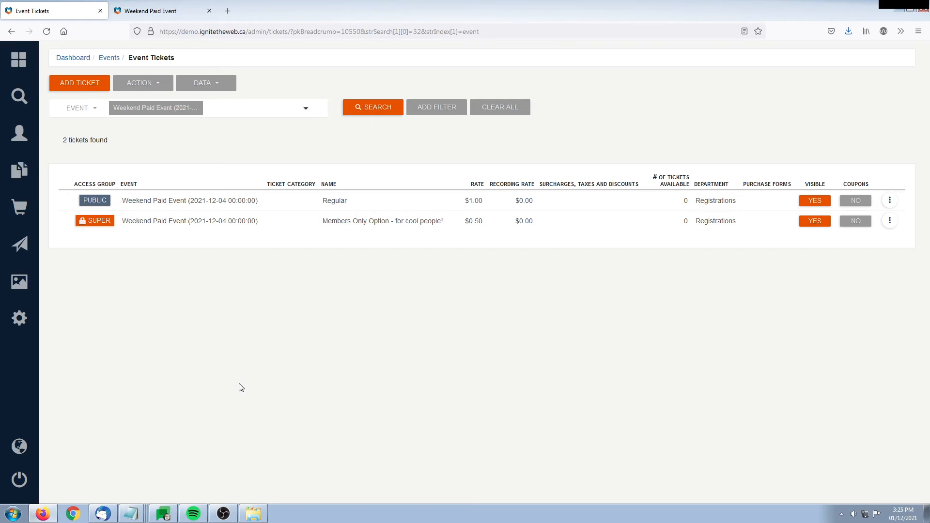
{"action": "left_click", "coordinate": [19, 169]}
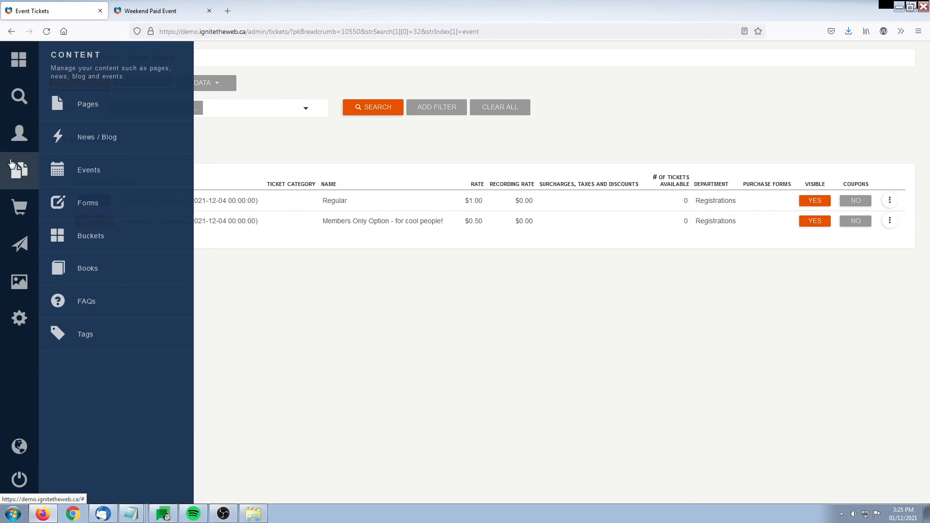
{"action": "left_click", "coordinate": [88, 204]}
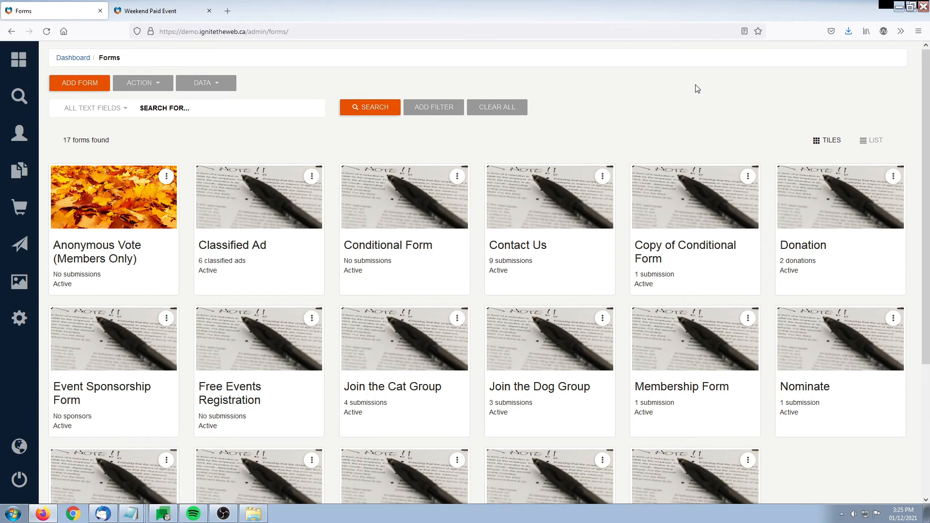
{"action": "left_click", "coordinate": [80, 84]}
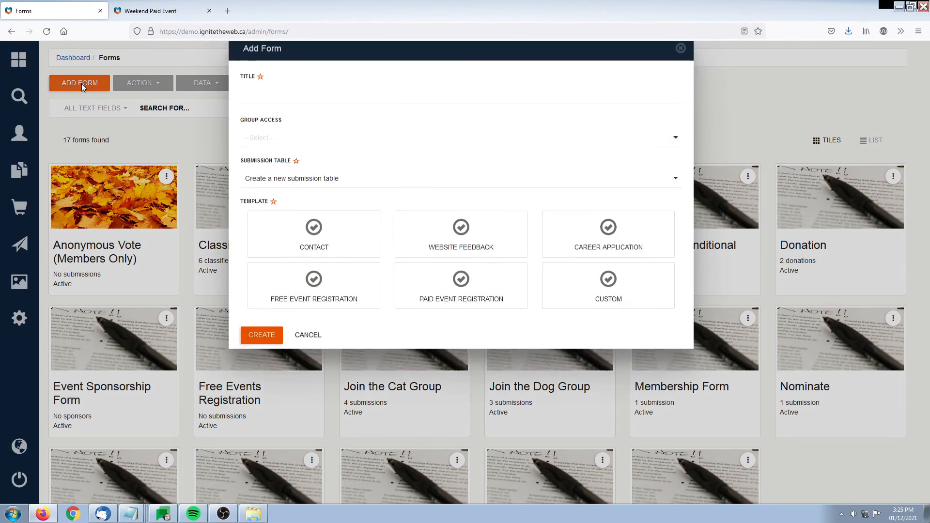
{"action": "left_click", "coordinate": [324, 117]}
{"action": "type", "text": "2021"}
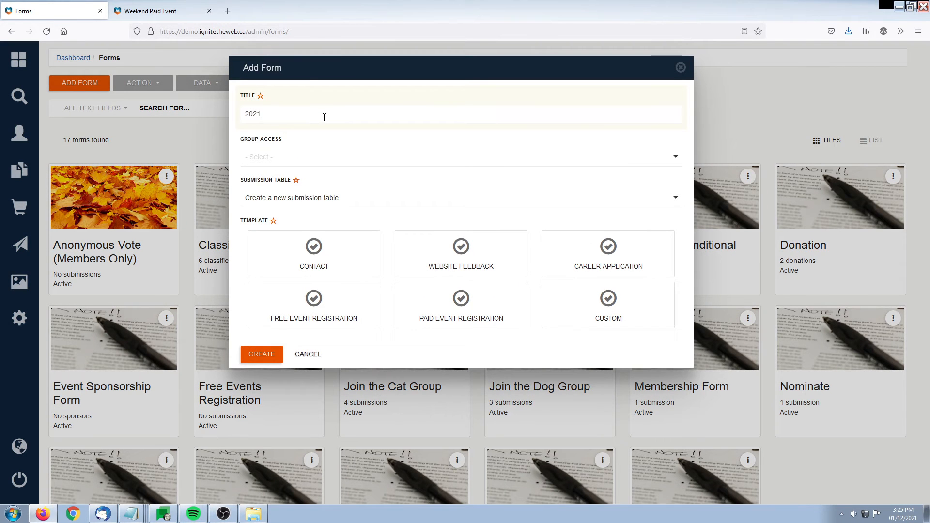
{"action": "type", "text": " Paid Form"}
{"action": "left_click_drag", "start_coordinate": [262, 221], "coordinate": [324, 224]}
{"action": "left_click", "coordinate": [324, 225]}
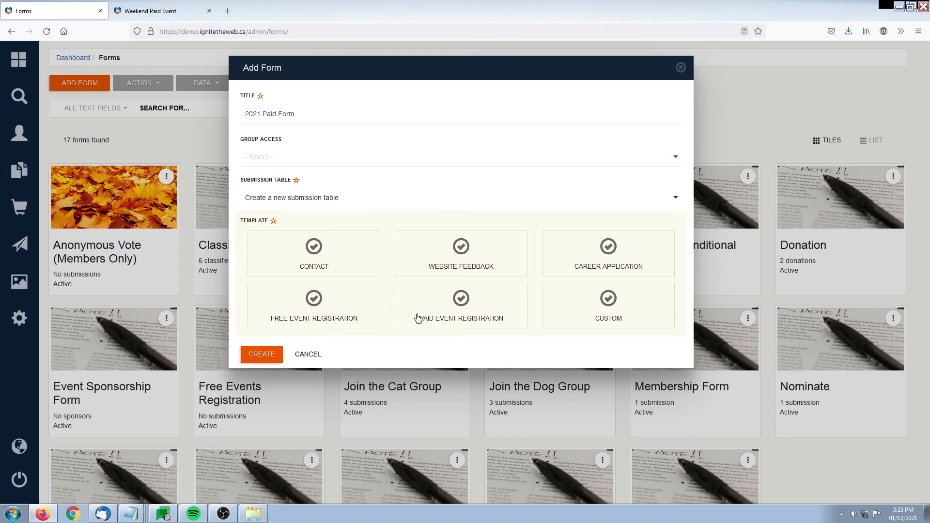
{"action": "left_click", "coordinate": [464, 304]}
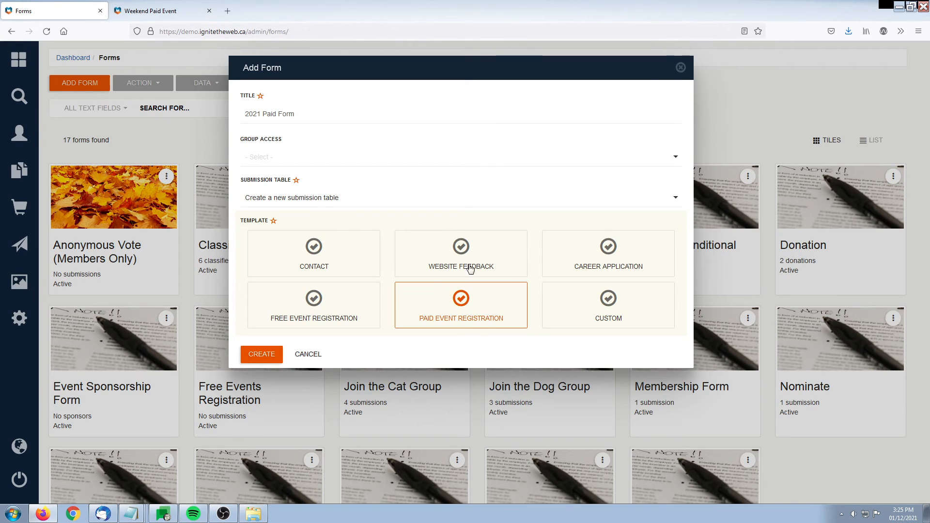
{"action": "left_click", "coordinate": [260, 356]}
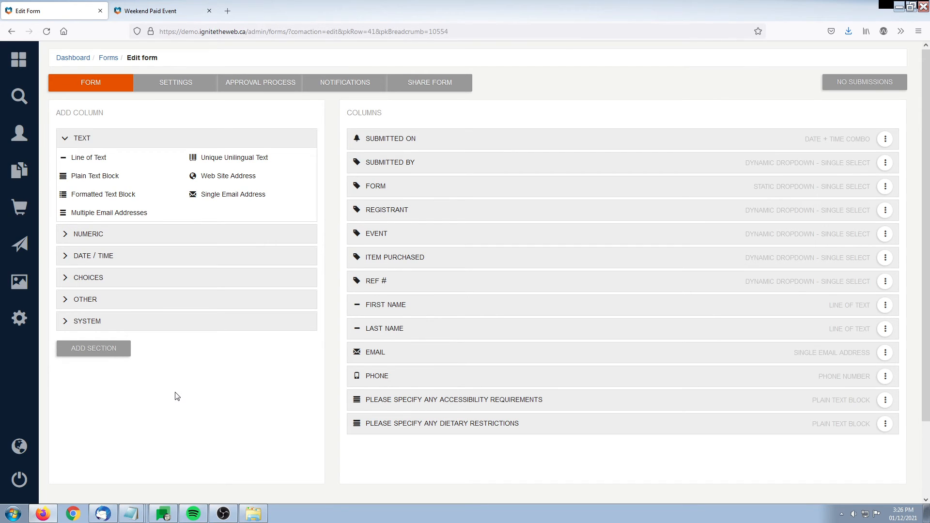
Step: Return to the admin events list and open the related event tickets of Weekend Paid Event
{"action": "left_click", "coordinate": [20, 179]}
{"action": "left_click", "coordinate": [75, 175]}
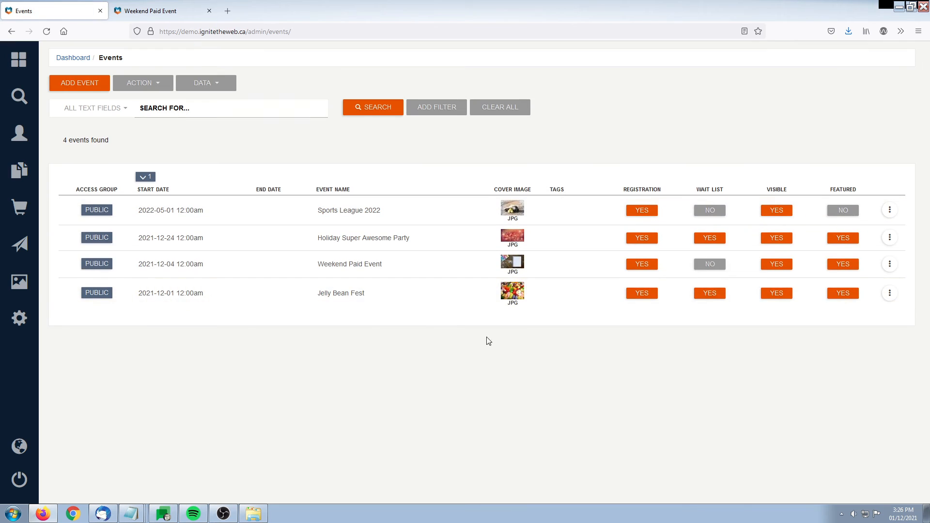
{"action": "left_click", "coordinate": [890, 264]}
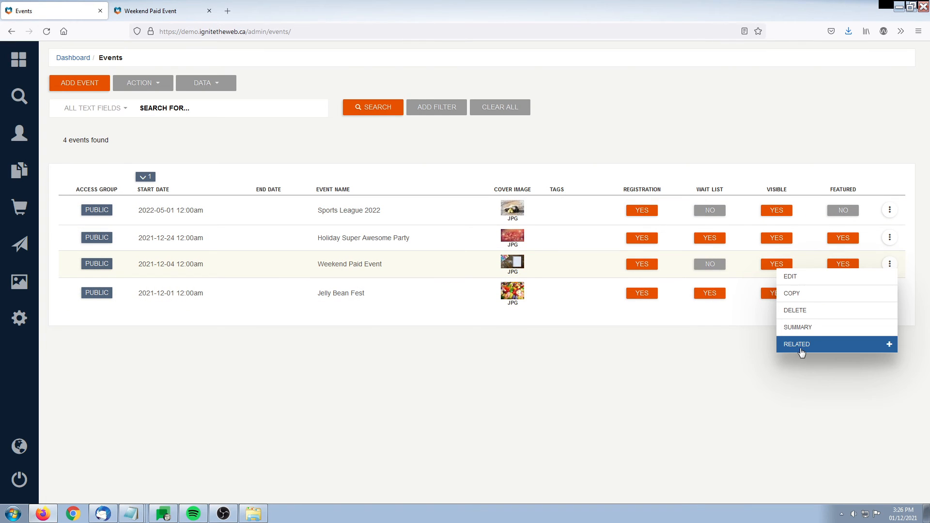
{"action": "left_click", "coordinate": [802, 345]}
{"action": "left_click", "coordinate": [807, 411]}
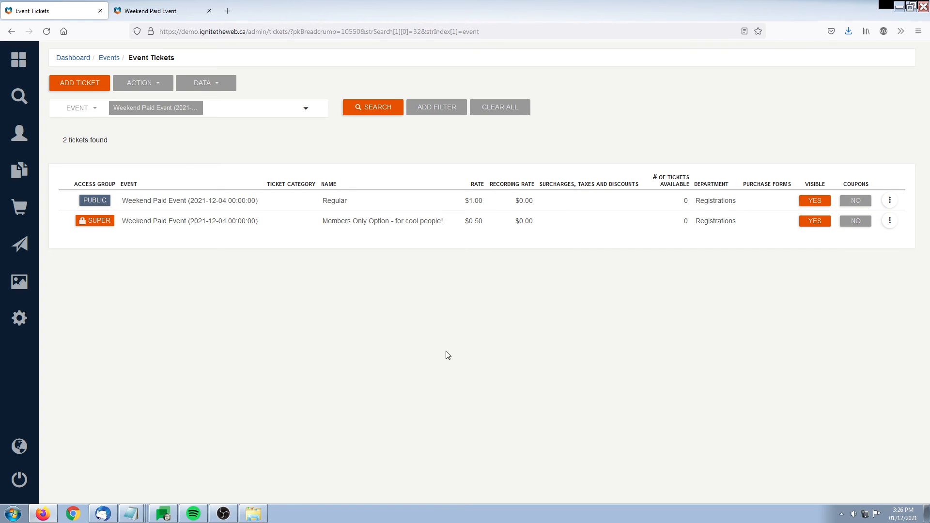
Step: Open the Regular ticket of Weekend Paid Event for editing
{"action": "left_click_drag", "start_coordinate": [318, 208], "coordinate": [378, 222]}
{"action": "left_click", "coordinate": [890, 200]}
{"action": "left_click_drag", "start_coordinate": [317, 203], "coordinate": [377, 200]}
{"action": "left_click", "coordinate": [377, 200]}
{"action": "left_click", "coordinate": [889, 202]}
{"action": "left_click", "coordinate": [830, 210]}
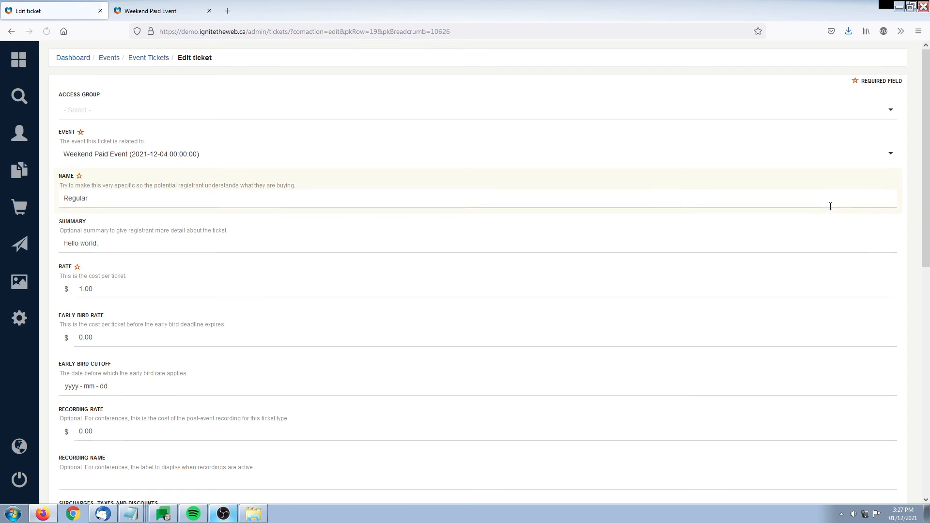
Step: Associate 2021 Paid Form with the Regular ticket as its purchase form and save the ticket
{"action": "scroll", "coordinate": [311, 314], "scroll_direction": "down", "scroll_amount": 8}
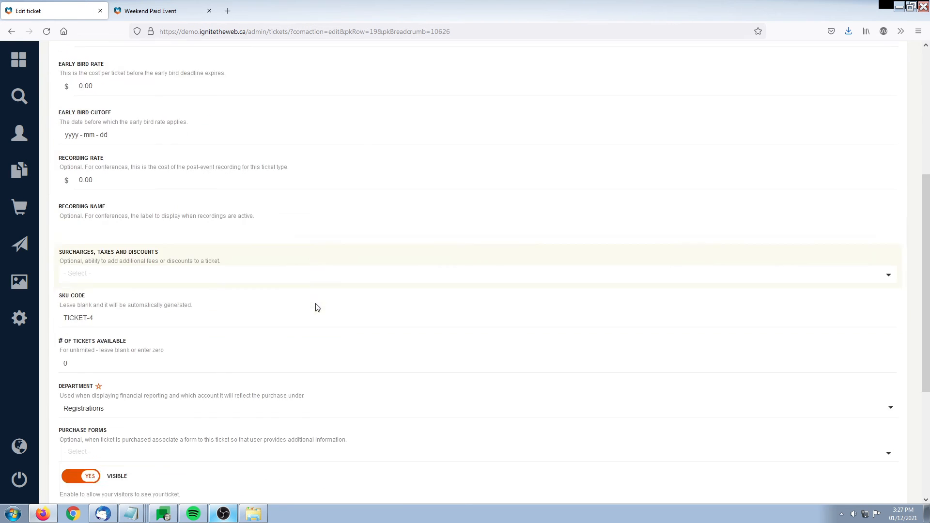
{"action": "scroll", "coordinate": [325, 307], "scroll_direction": "down", "scroll_amount": 1}
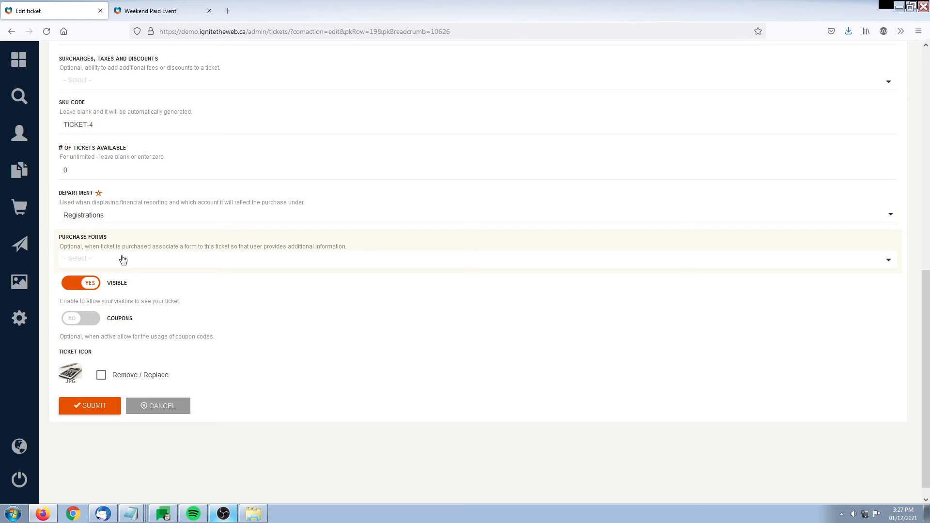
{"action": "left_click", "coordinate": [122, 257]}
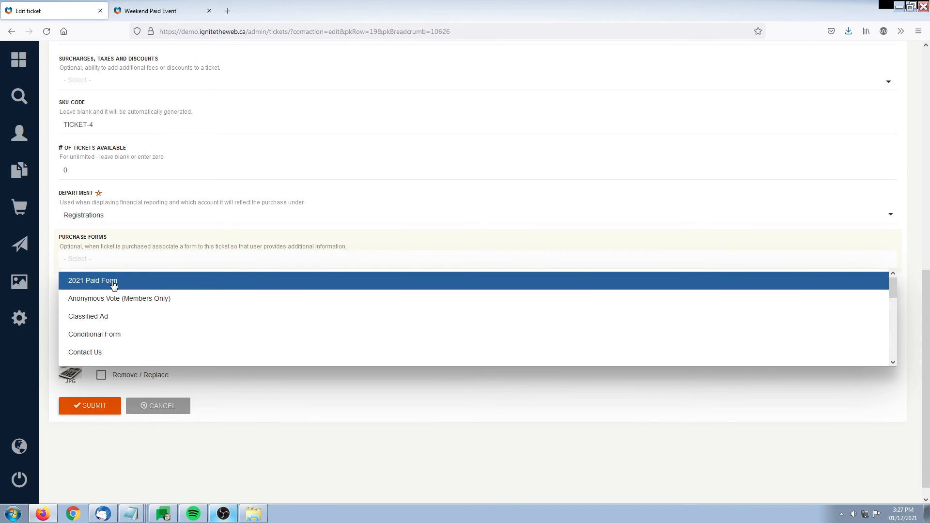
{"action": "left_click", "coordinate": [114, 285]}
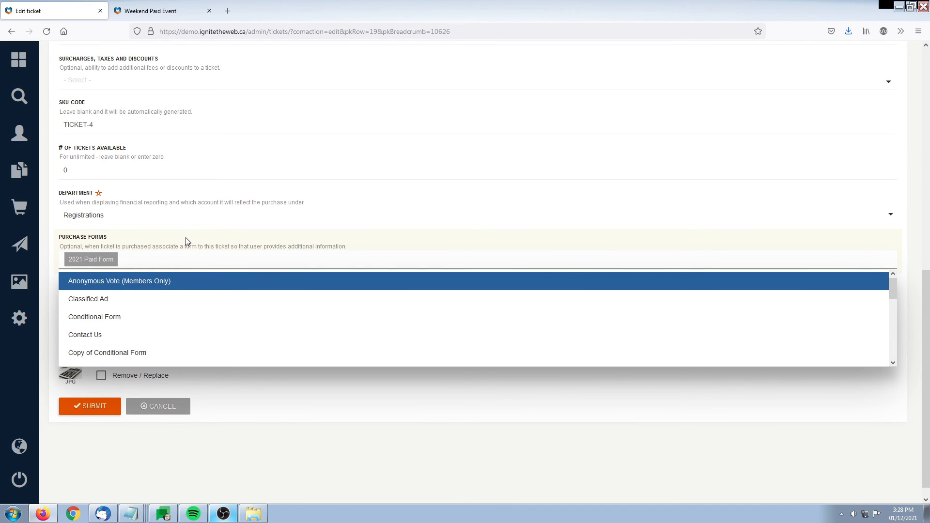
{"action": "left_click", "coordinate": [187, 242]}
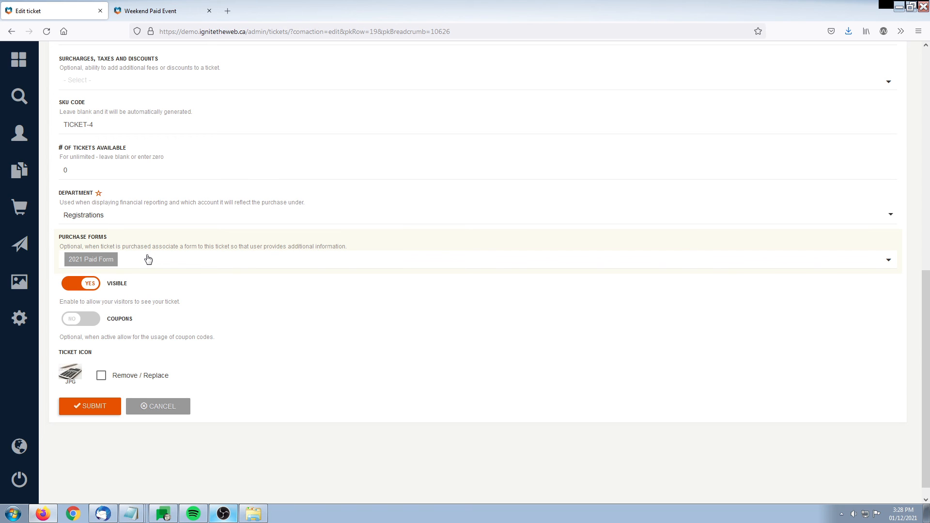
{"action": "left_click", "coordinate": [91, 409]}
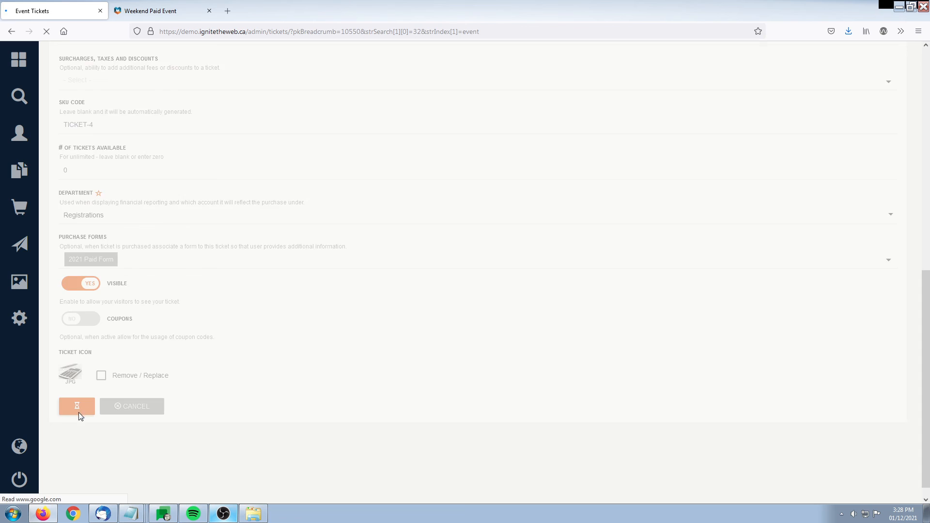
{"action": "left_click_drag", "start_coordinate": [742, 203], "coordinate": [775, 199]}
{"action": "left_click", "coordinate": [629, 301]}
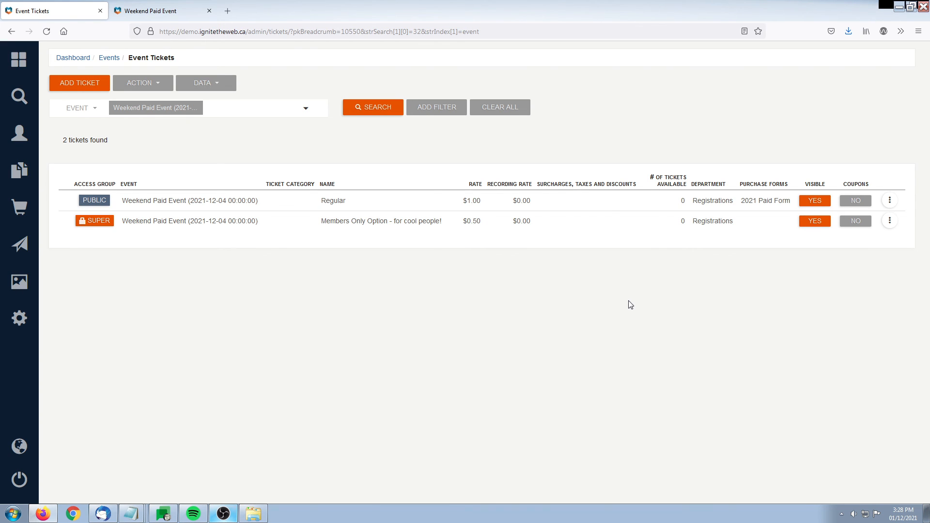
Step: Refresh the public Weekend Paid Event page, add one Regular ticket to the cart and proceed to the payment options
{"action": "left_click", "coordinate": [157, 11]}
{"action": "key", "text": "F5"}
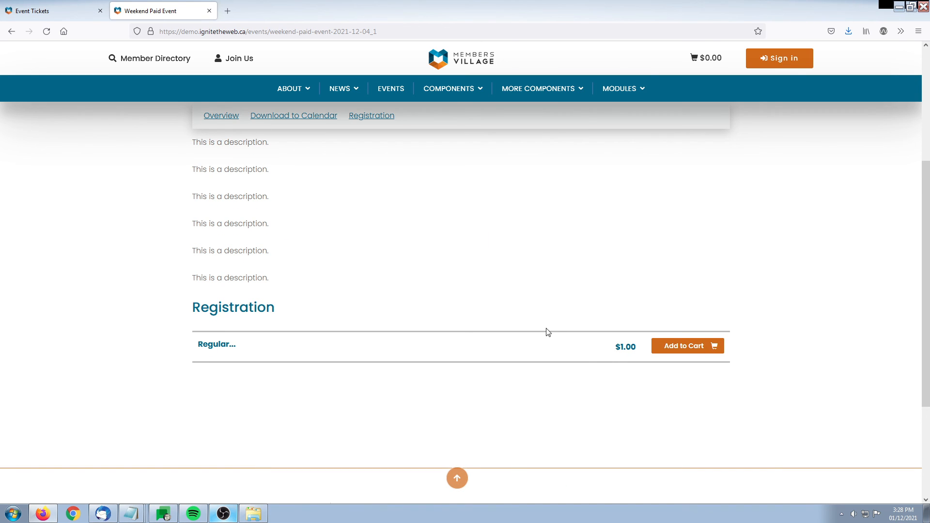
{"action": "left_click", "coordinate": [678, 346]}
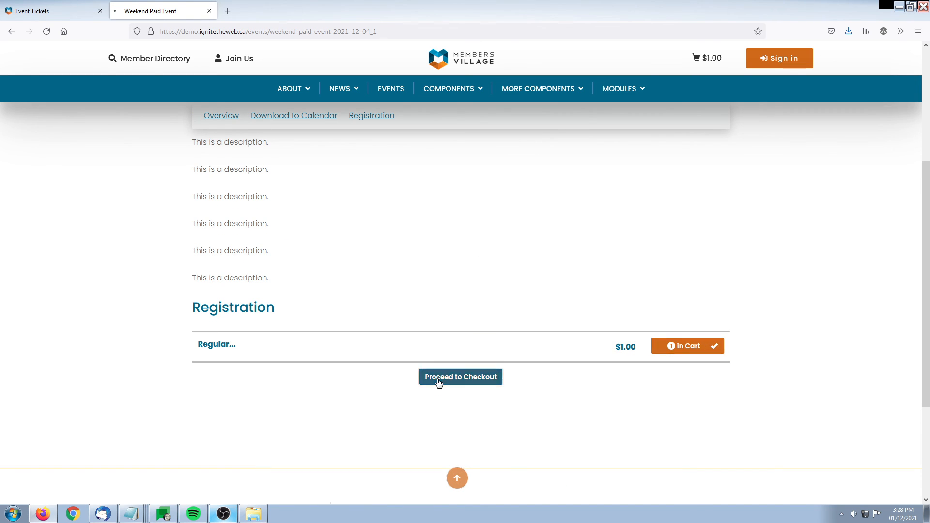
{"action": "left_click", "coordinate": [439, 378]}
{"action": "left_click", "coordinate": [485, 350]}
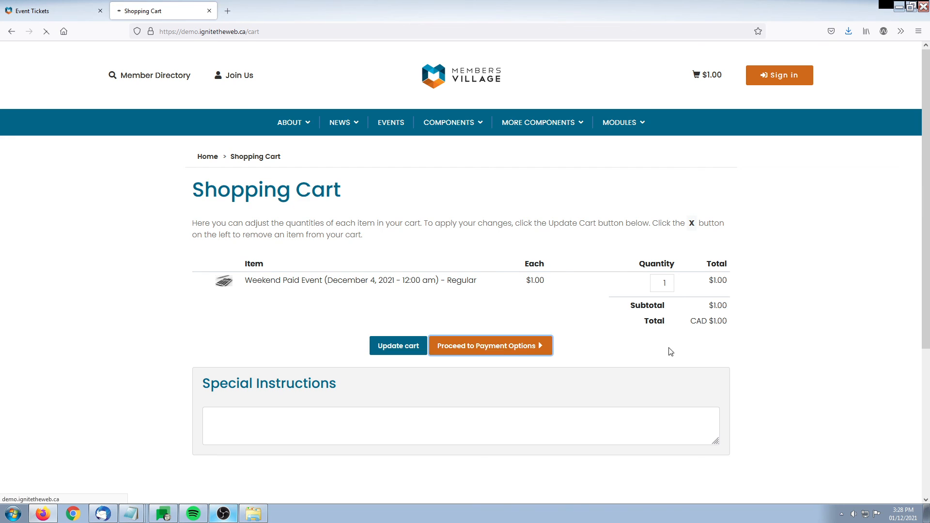
Step: Sign in as an existing user with the account e-mail and password to reach the checkout
{"action": "left_click", "coordinate": [293, 309]}
{"action": "type", "text": "info"}
{"action": "left_click", "coordinate": [256, 355]}
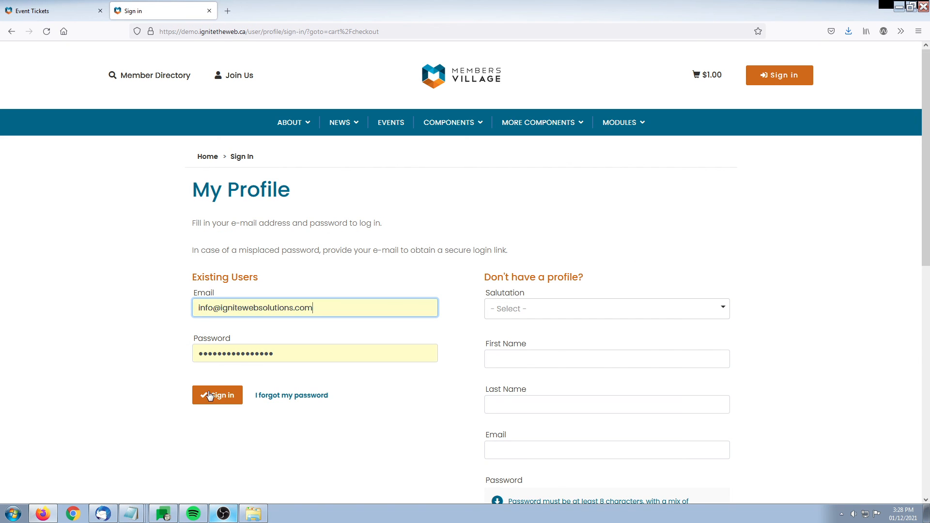
{"action": "left_click", "coordinate": [217, 395]}
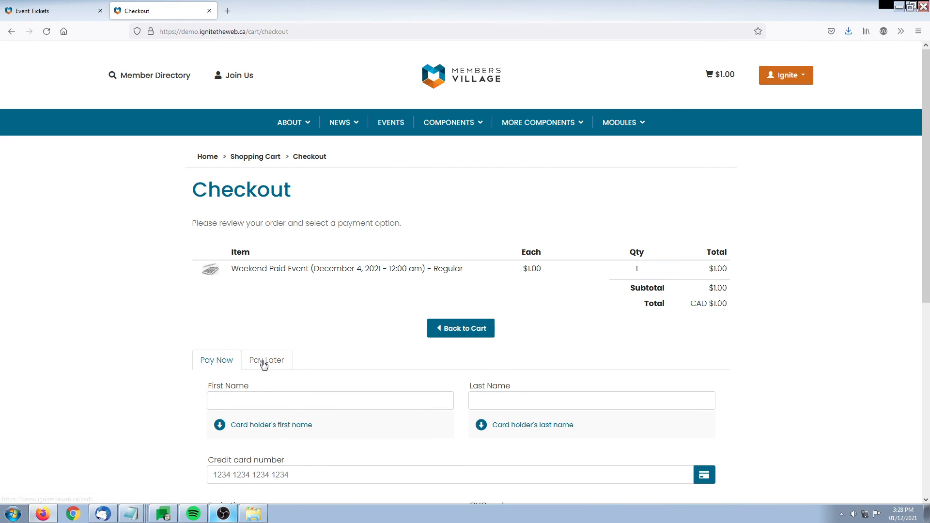
Step: Choose the Pay Later option for the Regular ticket order and finalize it
{"action": "left_click", "coordinate": [264, 361]}
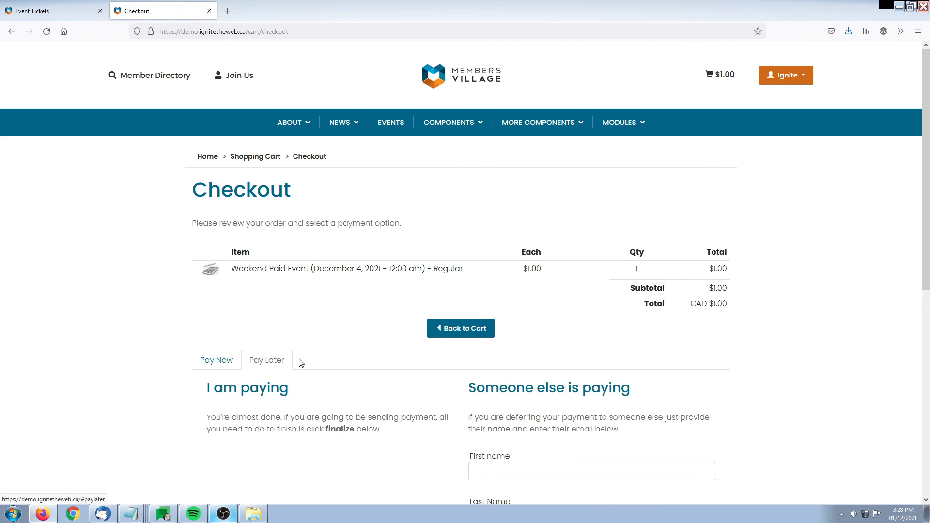
{"action": "scroll", "coordinate": [145, 270], "scroll_direction": "down", "scroll_amount": 2}
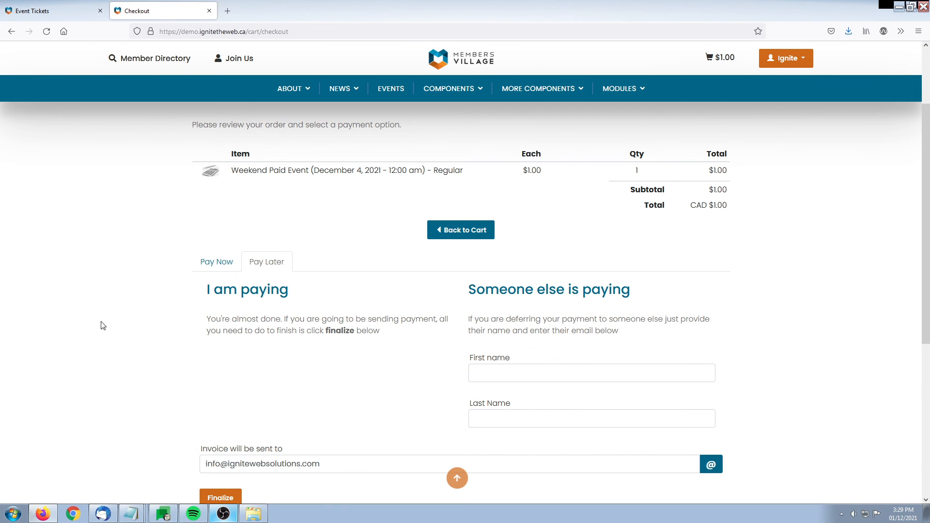
{"action": "scroll", "coordinate": [108, 317], "scroll_direction": "down", "scroll_amount": 2}
{"action": "left_click", "coordinate": [220, 399]}
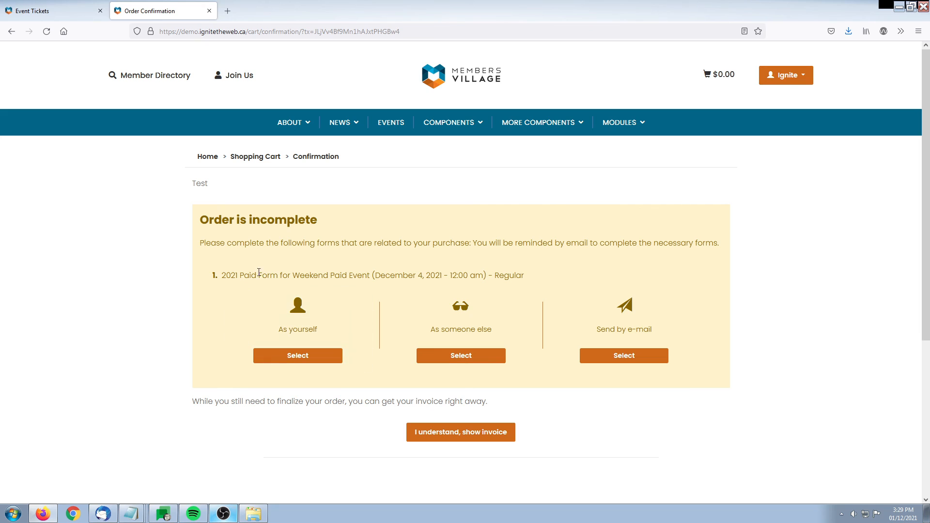
Step: Fill out the order's required 2021 Paid Form as yourself, leaving the optional fields blank, and submit it
{"action": "left_click_drag", "start_coordinate": [226, 275], "coordinate": [548, 272]}
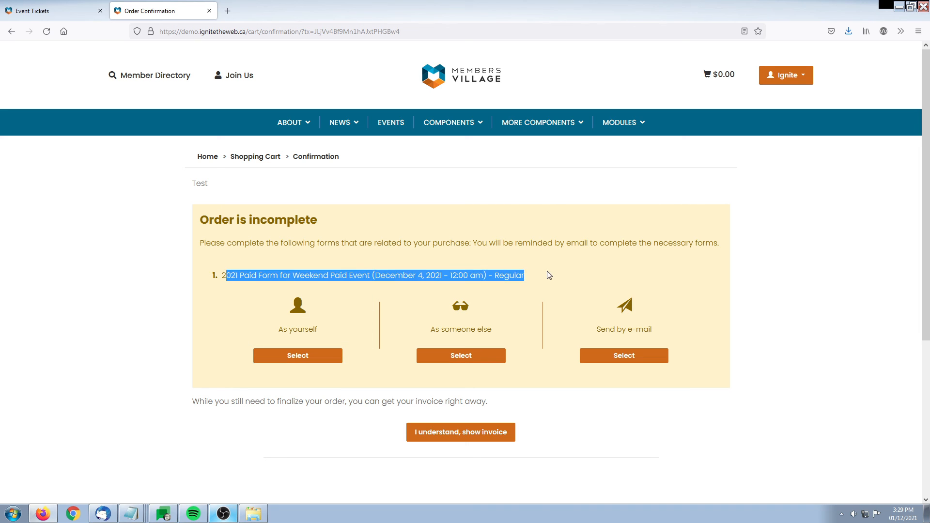
{"action": "left_click", "coordinate": [550, 277]}
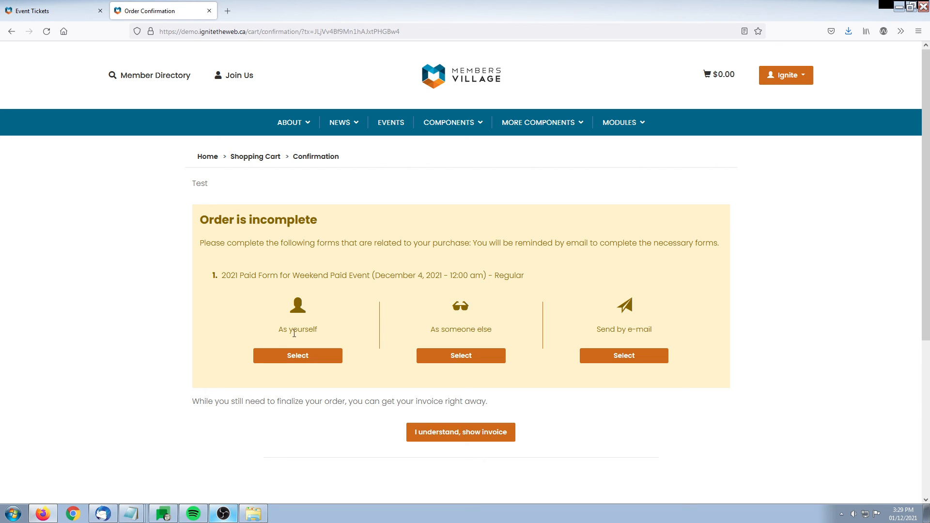
{"action": "left_click", "coordinate": [310, 358]}
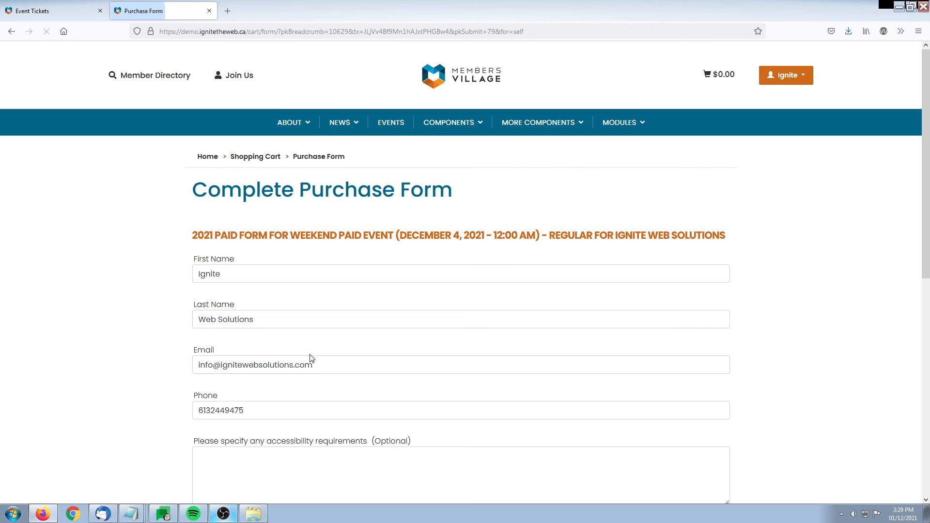
{"action": "scroll", "coordinate": [135, 325], "scroll_direction": "down", "scroll_amount": 2}
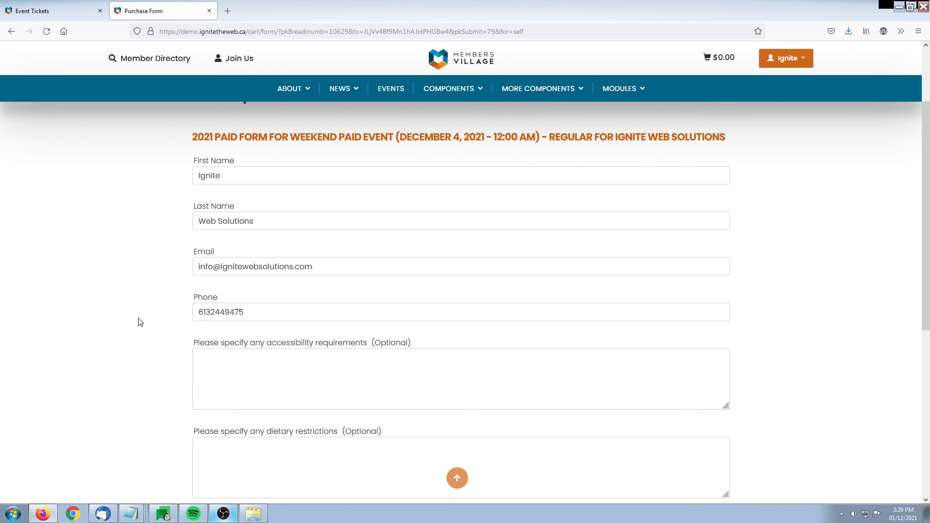
{"action": "scroll", "coordinate": [140, 322], "scroll_direction": "down", "scroll_amount": 3}
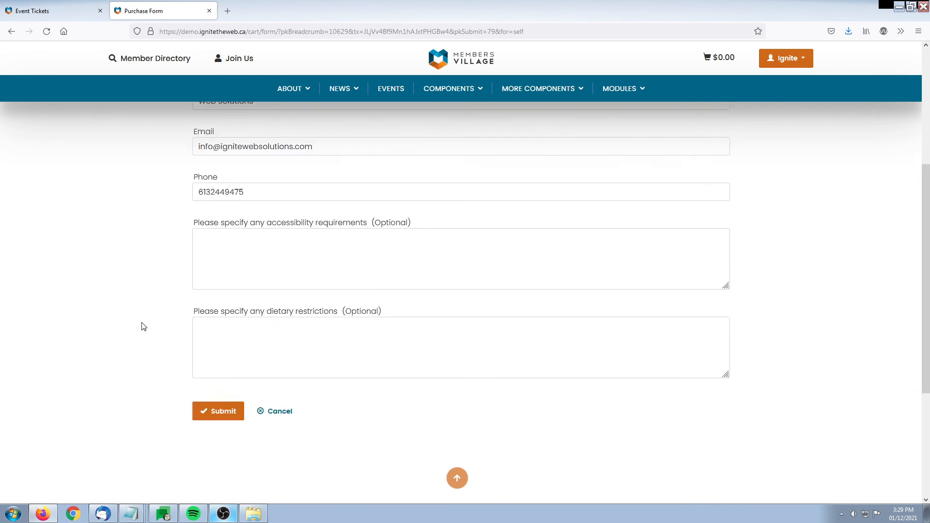
{"action": "left_click", "coordinate": [203, 382]}
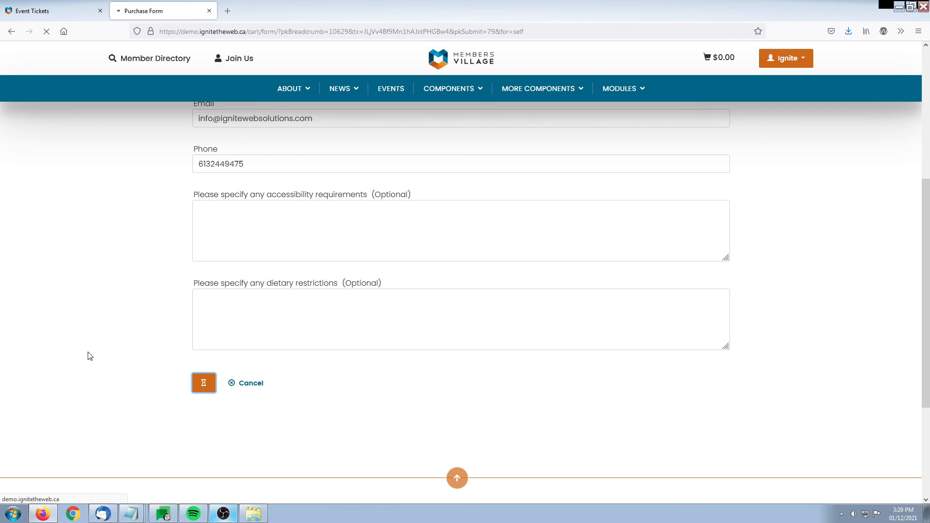